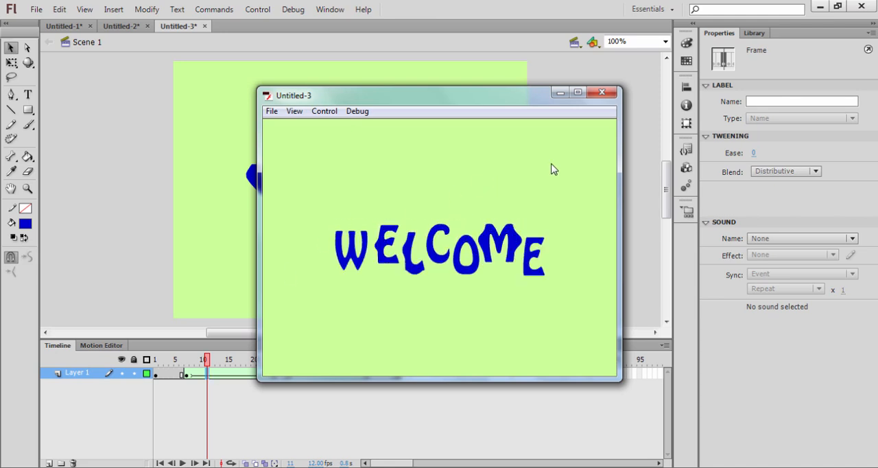
Close the movie preview and create a new 550 x 400 px ActionScript 3.0 document
{"action": "left_click", "coordinate": [604, 93]}
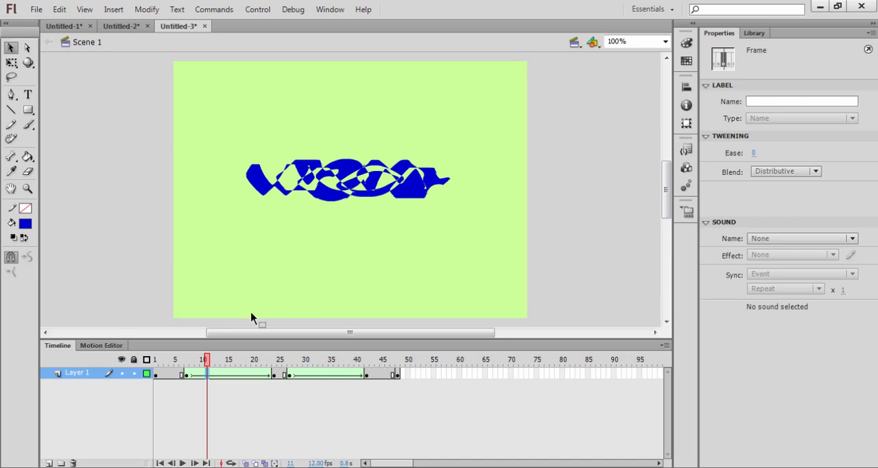
{"action": "left_click", "coordinate": [36, 9]}
{"action": "left_click", "coordinate": [32, 21]}
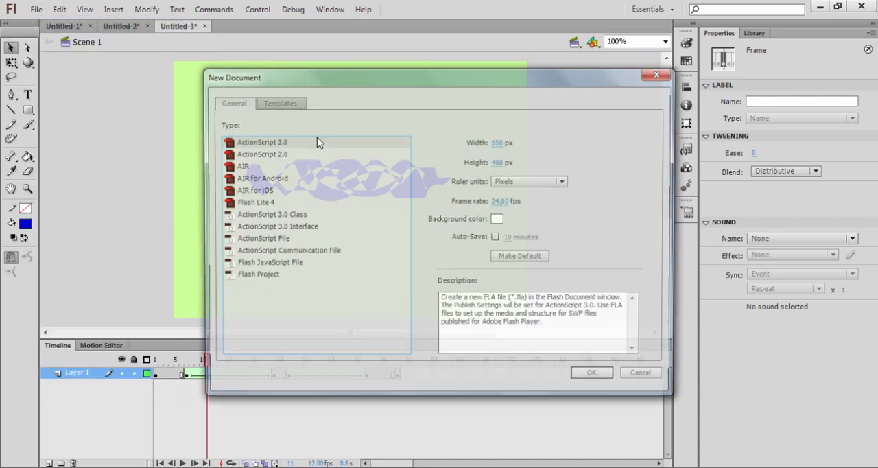
{"action": "left_click", "coordinate": [602, 381]}
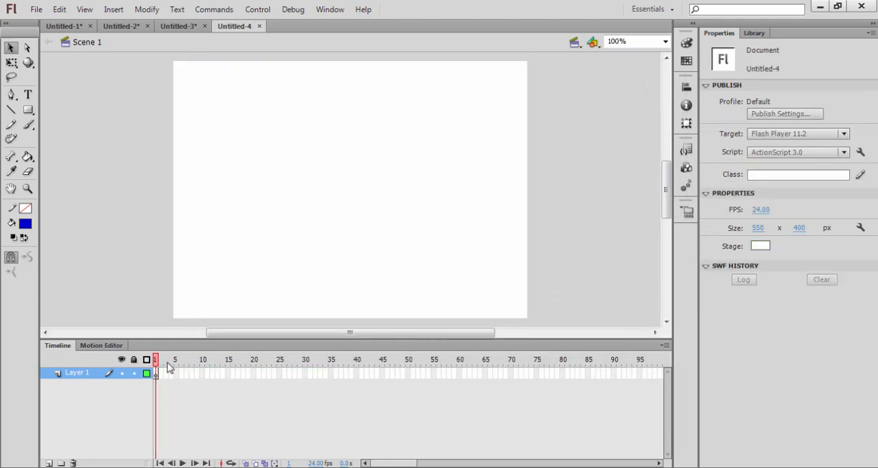
Add the static text "WELCOME" in blue 12 pt Hobo Std near the middle of the stage
{"action": "left_click", "coordinate": [28, 93]}
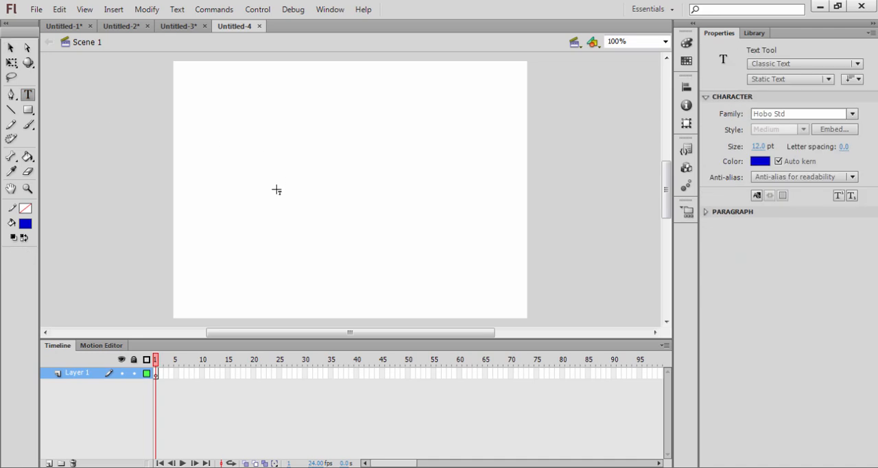
{"action": "left_click", "coordinate": [275, 181]}
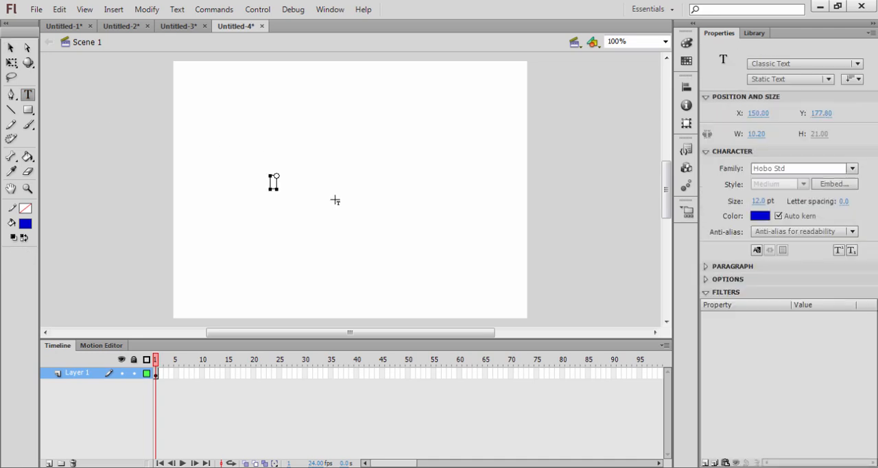
{"action": "type", "text": "WELCOME"}
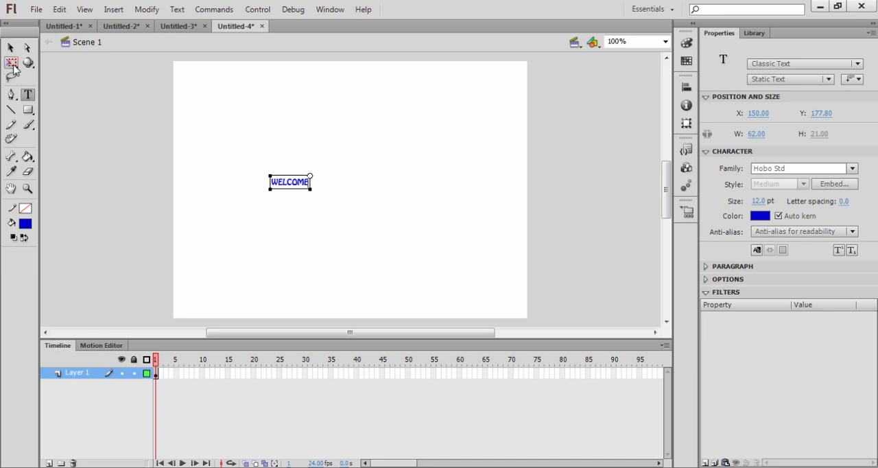
Scale the WELCOME text proportionally to about 376 px wide and move it to the middle of the stage
{"action": "left_click", "coordinate": [12, 64]}
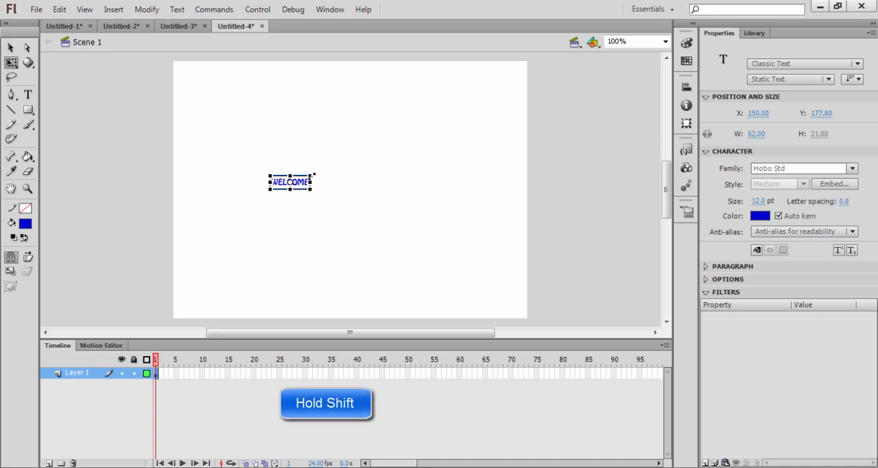
{"action": "left_click_drag", "start_coordinate": [310, 175], "coordinate": [391, 145]}
{"action": "left_click_drag", "start_coordinate": [370, 180], "coordinate": [423, 180]}
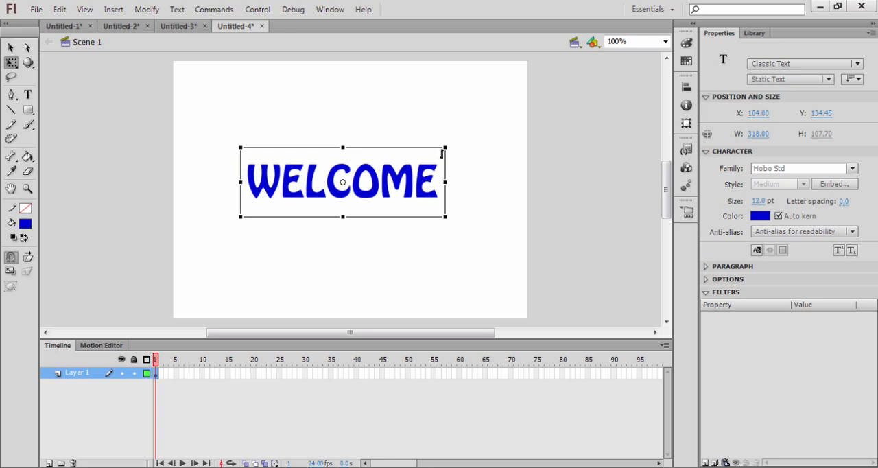
{"action": "left_click_drag", "start_coordinate": [453, 143], "coordinate": [465, 132]}
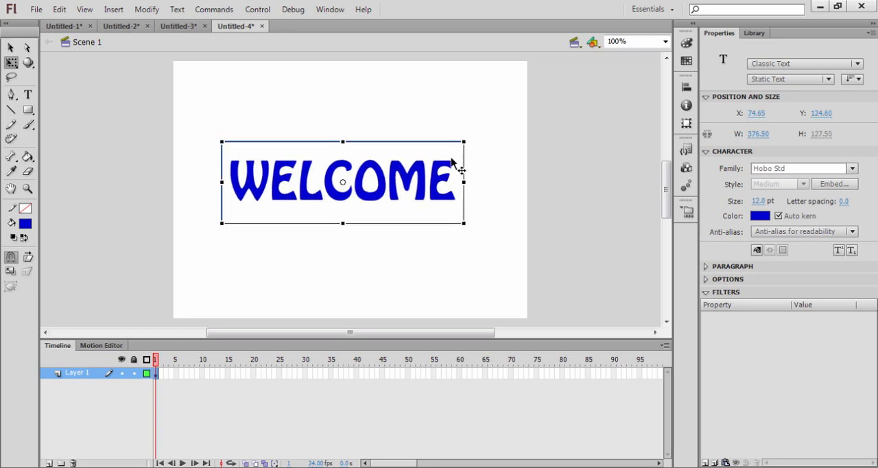
{"action": "mouse_move", "coordinate": [394, 195]}
{"action": "left_mouse_down"}
{"action": "mouse_move", "coordinate": [406, 195]}
{"action": "mouse_move", "coordinate": [396, 195]}
{"action": "left_mouse_up"}
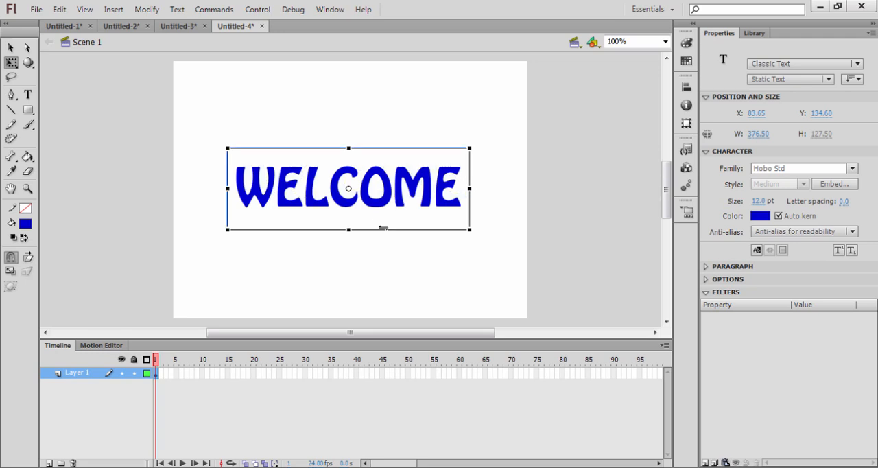
Insert a keyframe at frame 15 and replace its text with a long, thin blue horizontal rectangle without a stroke
{"action": "left_click", "coordinate": [229, 375]}
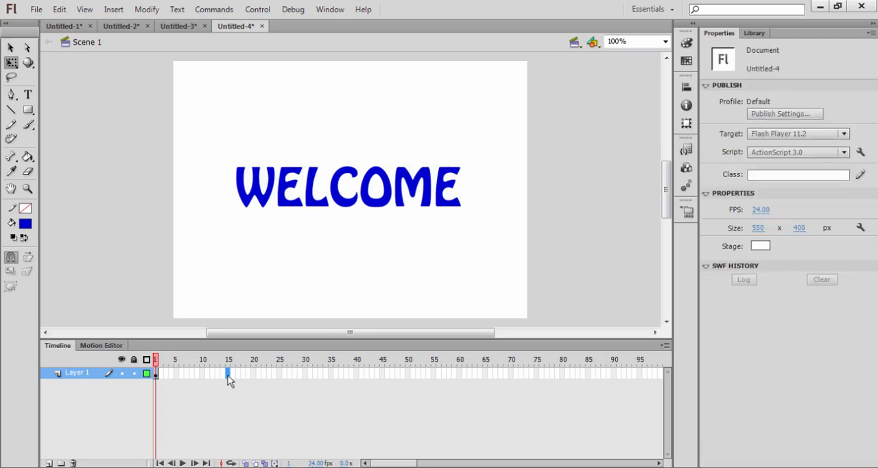
{"action": "right_click", "coordinate": [229, 375]}
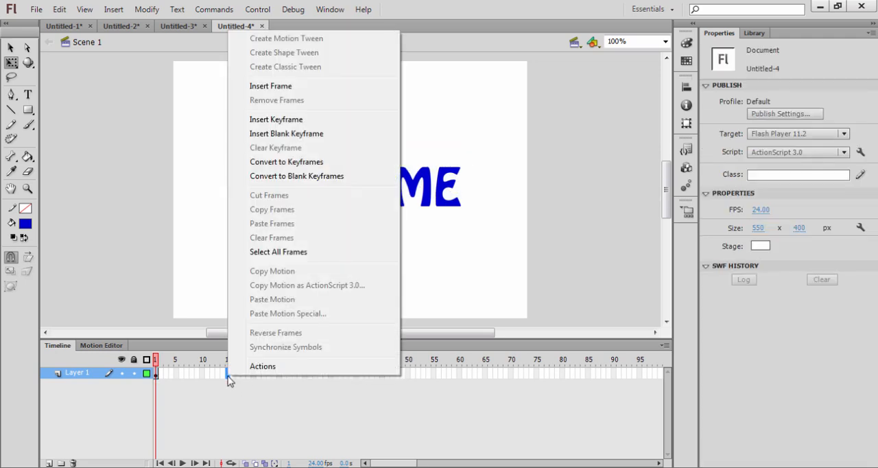
{"action": "left_click", "coordinate": [294, 120]}
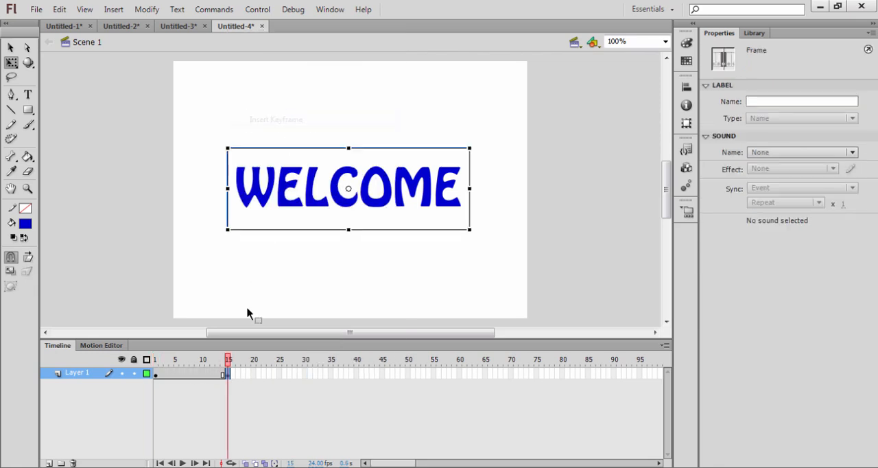
{"action": "key", "text": "Delete"}
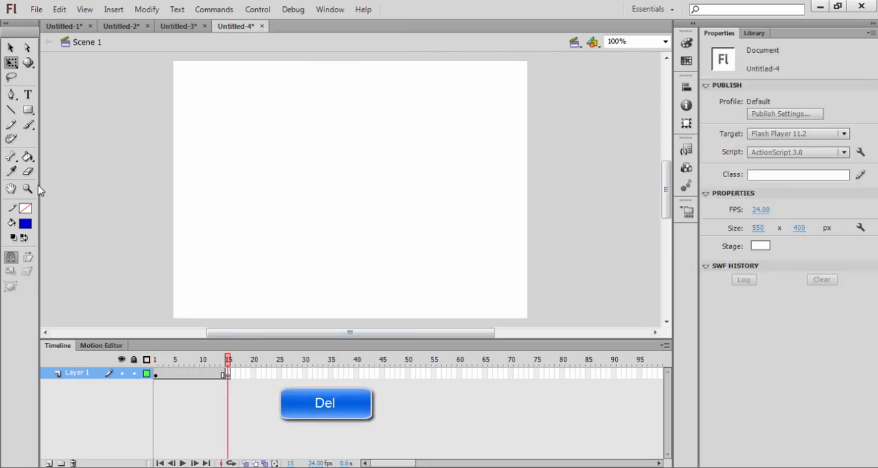
{"action": "left_click", "coordinate": [28, 109]}
{"action": "left_click_drag", "start_coordinate": [253, 198], "coordinate": [439, 197]}
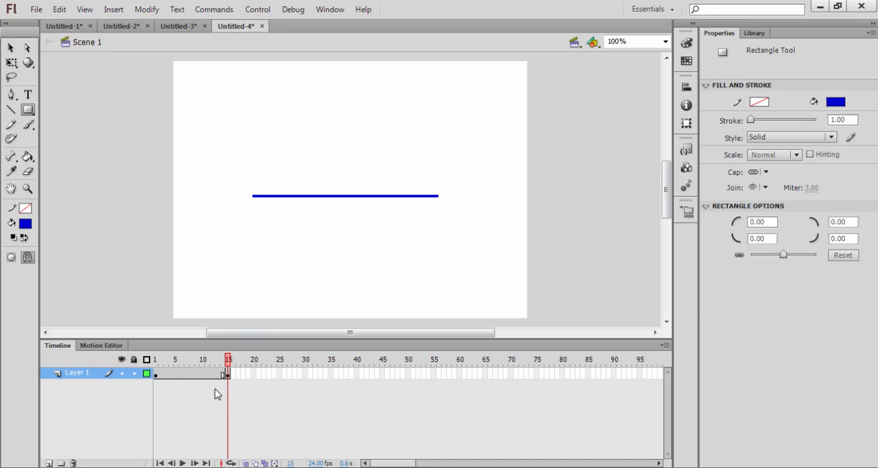
Try to create a shape tween between the keyframes at frames 1 and 15
{"action": "key", "text": "v"}
{"action": "left_click", "coordinate": [200, 374]}
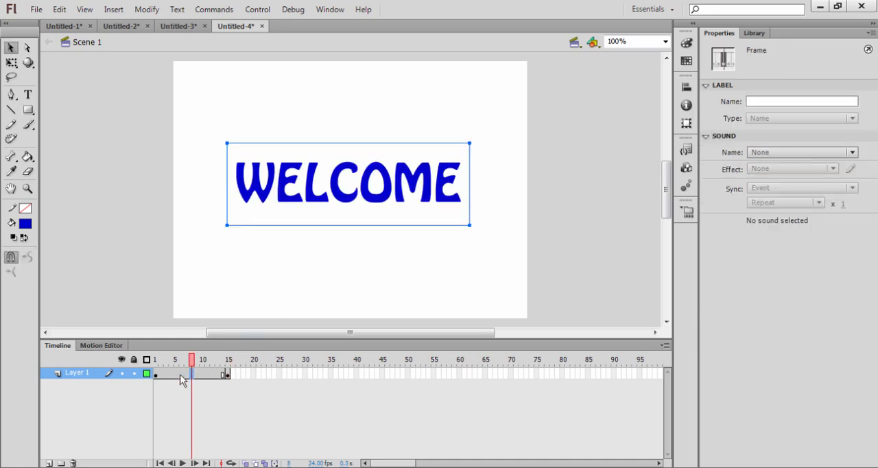
{"action": "right_click", "coordinate": [209, 374]}
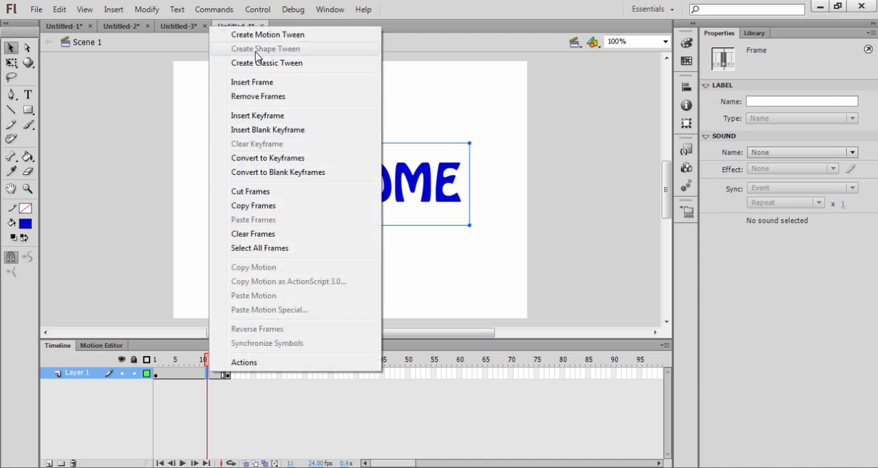
Break apart the WELCOME text in frame 1 into separate letters
{"action": "left_click", "coordinate": [156, 374]}
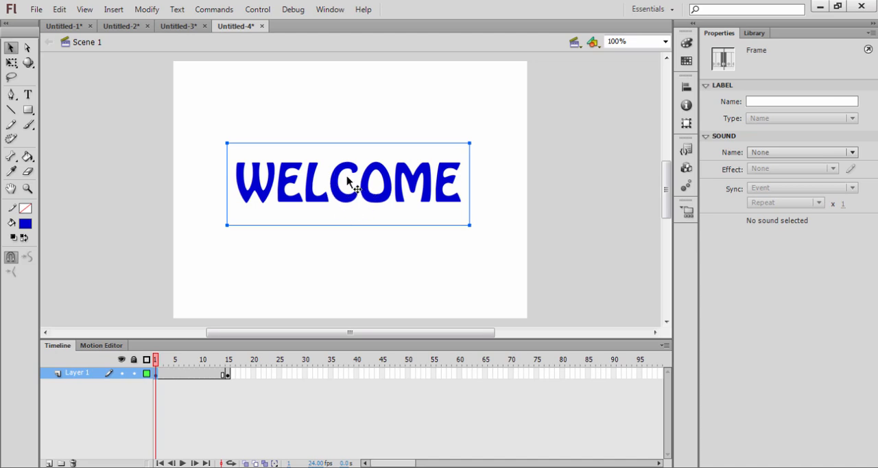
{"action": "left_click", "coordinate": [257, 188]}
{"action": "key", "text": "Escape"}
{"action": "left_click", "coordinate": [260, 195]}
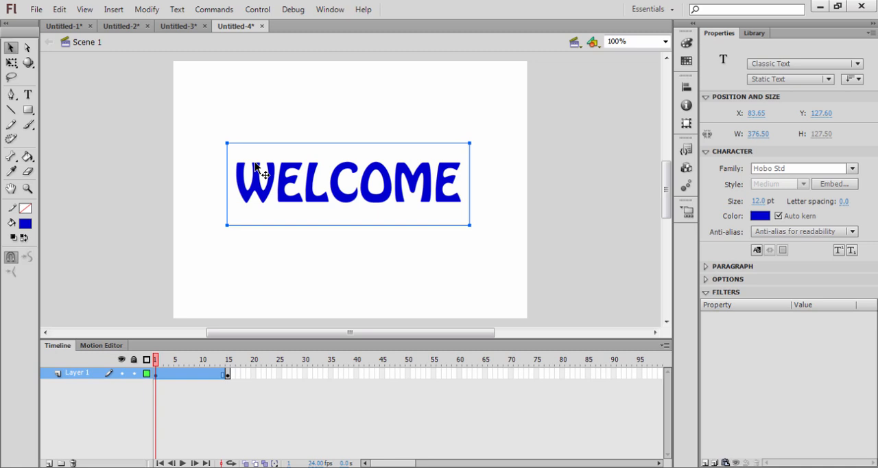
{"action": "left_click", "coordinate": [146, 12]}
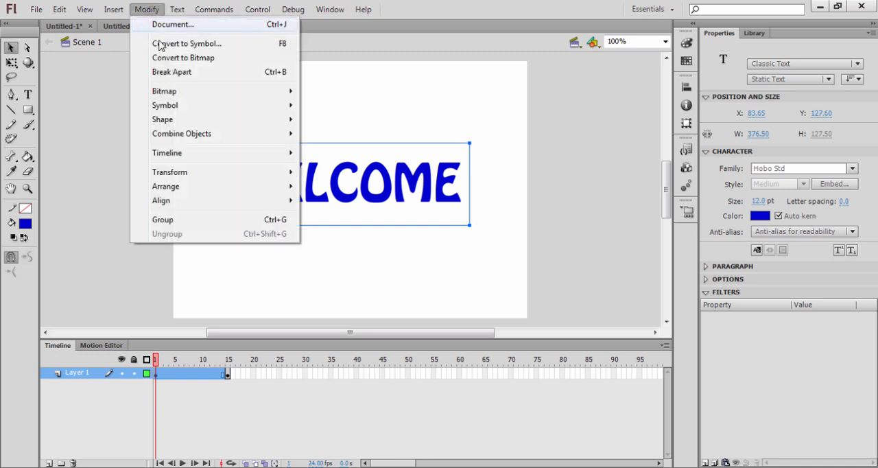
{"action": "left_click", "coordinate": [173, 72]}
{"action": "left_click", "coordinate": [276, 236]}
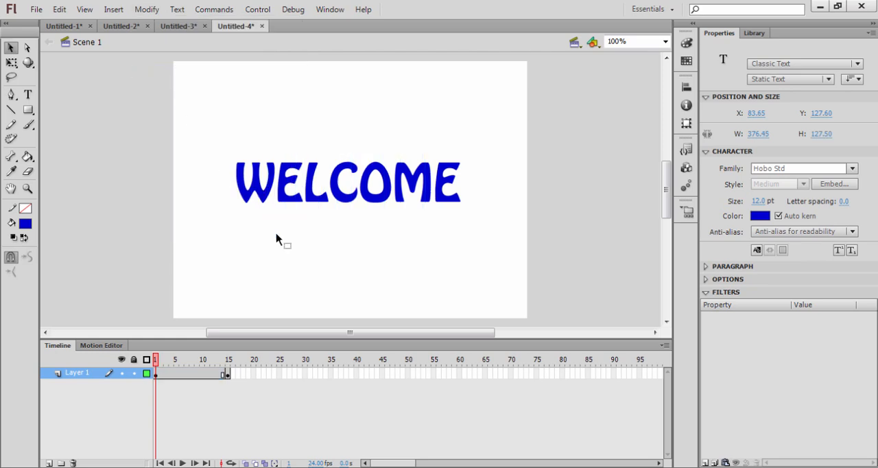
Stagger the separate WELCOME letters by shifting the W outward and moving the others to uneven heights
{"action": "left_click", "coordinate": [262, 194]}
{"action": "key", "text": "Left"}
{"action": "key", "text": "Left"}
{"action": "key", "text": "Left"}
{"action": "key", "text": "Left"}
{"action": "key", "text": "Left"}
{"action": "key", "text": "Left"}
{"action": "key", "text": "Left"}
{"action": "key", "text": "Left"}
{"action": "key", "text": "Left"}
{"action": "key", "text": "Left"}
{"action": "key", "text": "Left"}
{"action": "key", "text": "Left"}
{"action": "key", "text": "Left"}
{"action": "left_click_drag", "start_coordinate": [285, 194], "coordinate": [385, 208]}
{"action": "left_click", "coordinate": [313, 204]}
{"action": "left_click", "coordinate": [343, 190]}
{"action": "left_click", "coordinate": [379, 202]}
{"action": "left_click", "coordinate": [417, 190]}
{"action": "left_click_drag", "start_coordinate": [415, 177], "coordinate": [447, 198]}
{"action": "left_click", "coordinate": [447, 190]}
{"action": "left_click", "coordinate": [241, 136]}
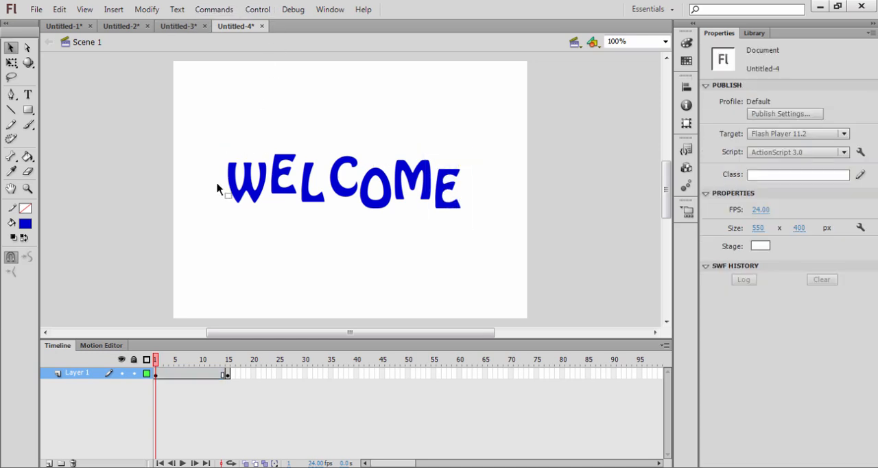
Select all the staggered letters and break them apart into editable shapes
{"action": "key", "text": "ctrl+a"}
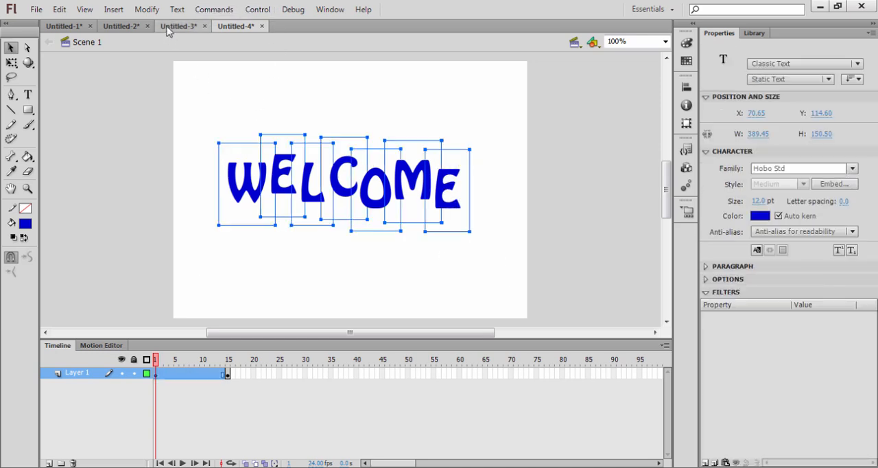
{"action": "left_click", "coordinate": [146, 9]}
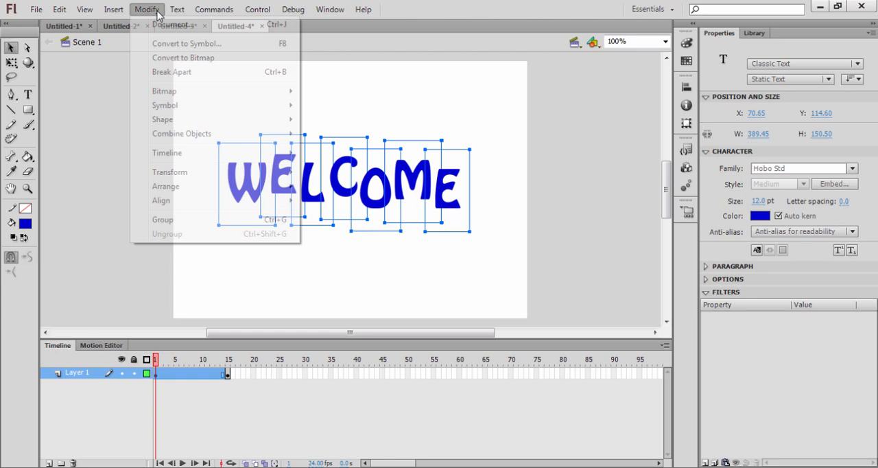
{"action": "left_click", "coordinate": [185, 72]}
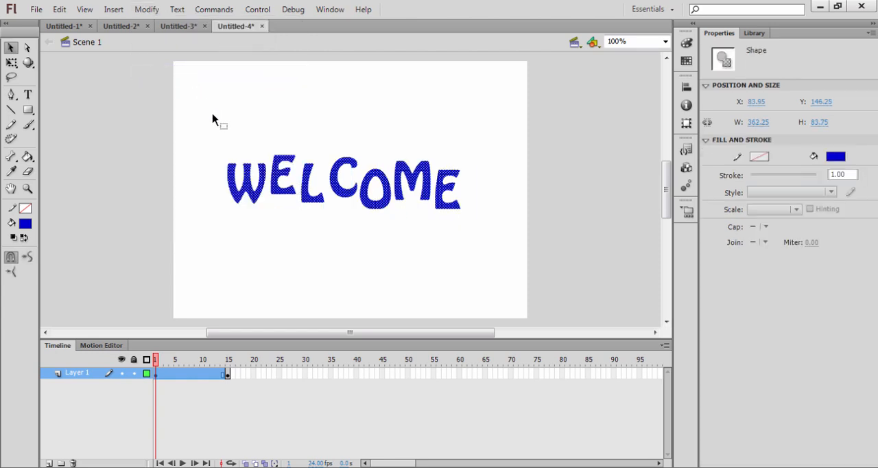
{"action": "left_click", "coordinate": [230, 122]}
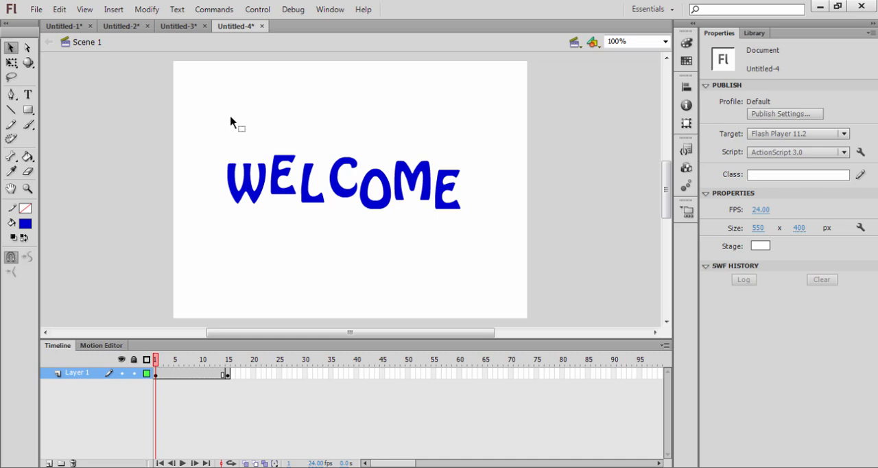
{"action": "left_click", "coordinate": [244, 195]}
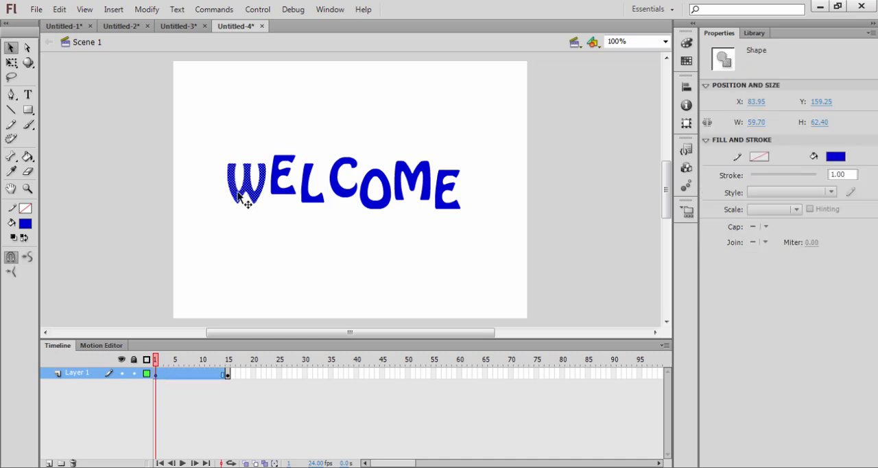
{"action": "left_click", "coordinate": [217, 154]}
{"action": "left_click_drag", "start_coordinate": [217, 149], "coordinate": [228, 191]}
{"action": "key", "text": "ctrl+z"}
{"action": "left_click", "coordinate": [240, 134]}
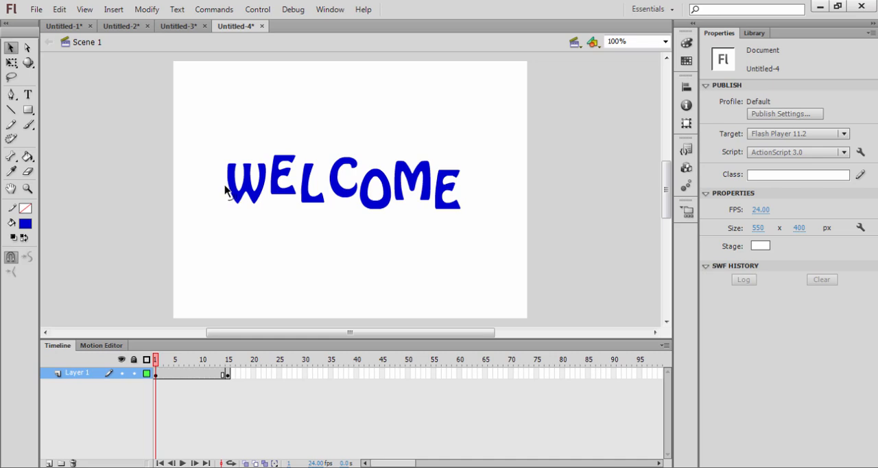
Bend the outlines of several letter shapes, including the outer side of the W, the top of the first E and the side of the L
{"action": "left_click_drag", "start_coordinate": [229, 190], "coordinate": [224, 189]}
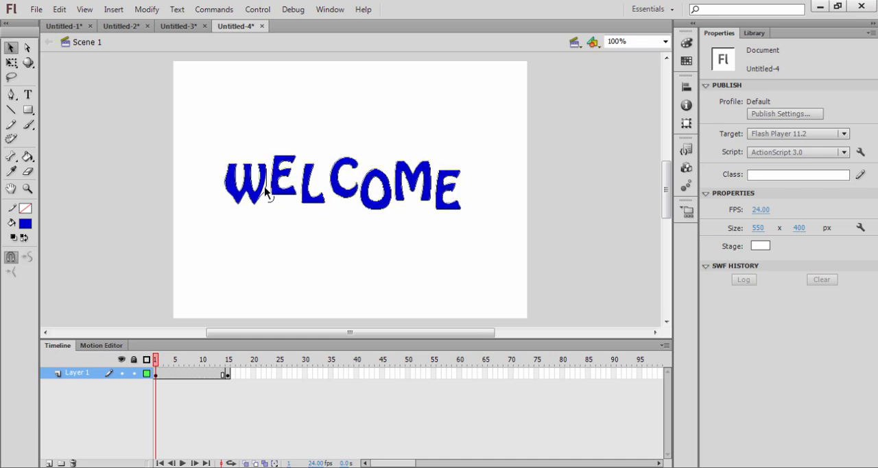
{"action": "left_click_drag", "start_coordinate": [280, 164], "coordinate": [288, 157]}
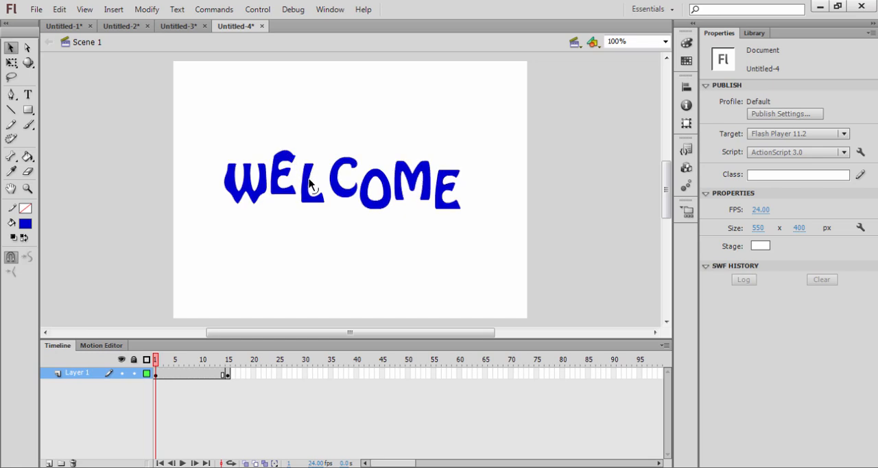
{"action": "left_click_drag", "start_coordinate": [304, 183], "coordinate": [299, 183]}
{"action": "left_click_drag", "start_coordinate": [339, 161], "coordinate": [367, 177]}
{"action": "left_click_drag", "start_coordinate": [431, 185], "coordinate": [448, 169]}
Create a shape tween between frames 1 and 15 on Layer 1 and play the animation
{"action": "left_click", "coordinate": [190, 376]}
{"action": "right_click", "coordinate": [189, 375]}
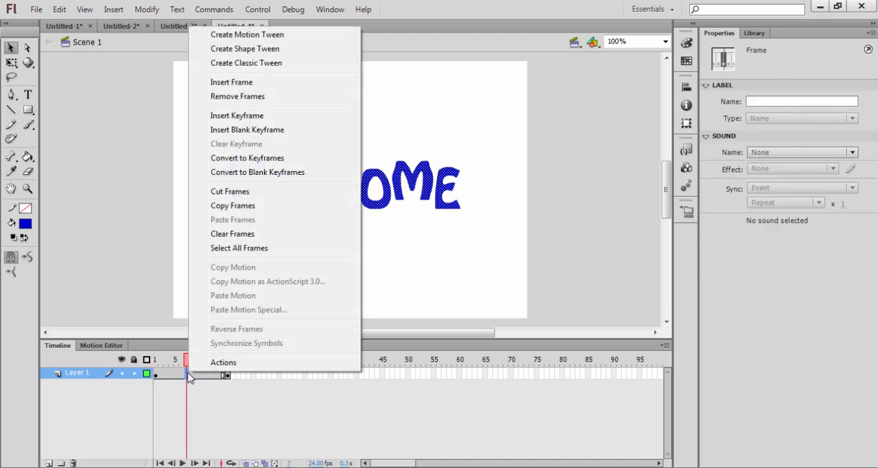
{"action": "left_click", "coordinate": [265, 52]}
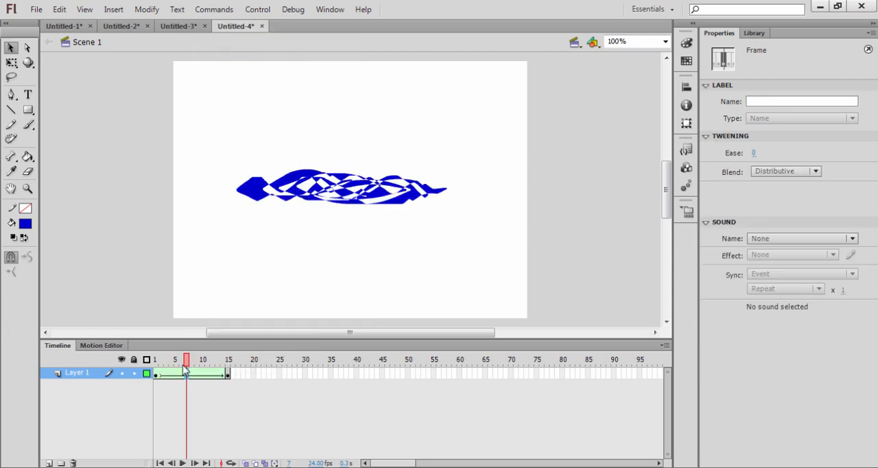
{"action": "key", "text": "Return"}
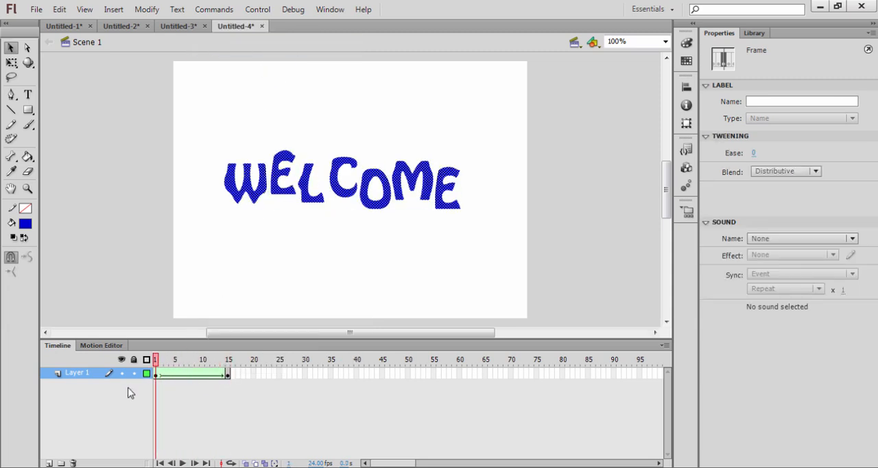
Add keyframes at frames 19 and 35 of Layer 1 that carry on the blue line
{"action": "left_click", "coordinate": [240, 381]}
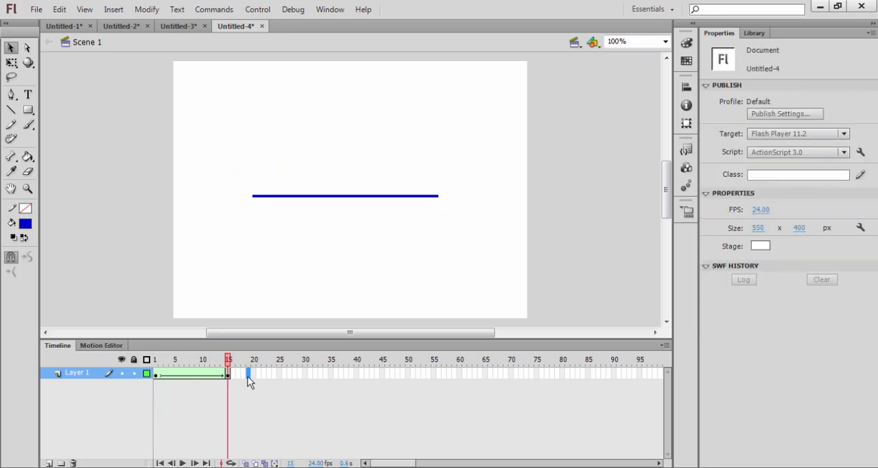
{"action": "left_click", "coordinate": [249, 378]}
{"action": "key", "text": "F6"}
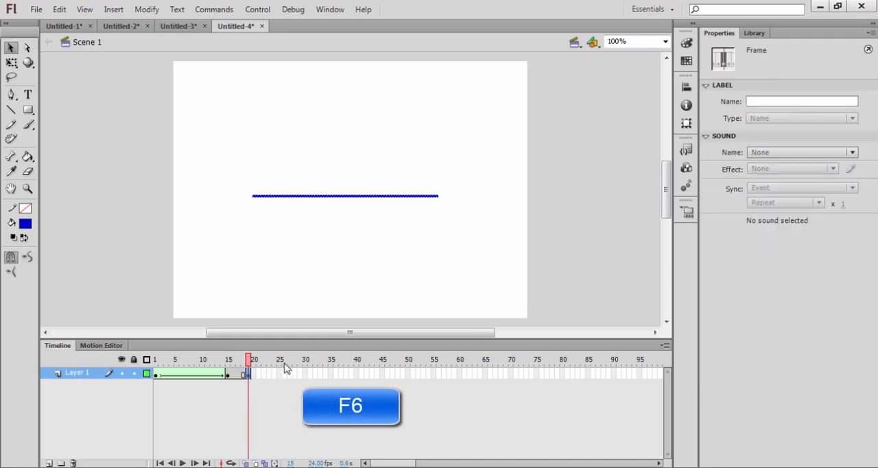
{"action": "left_click", "coordinate": [333, 375]}
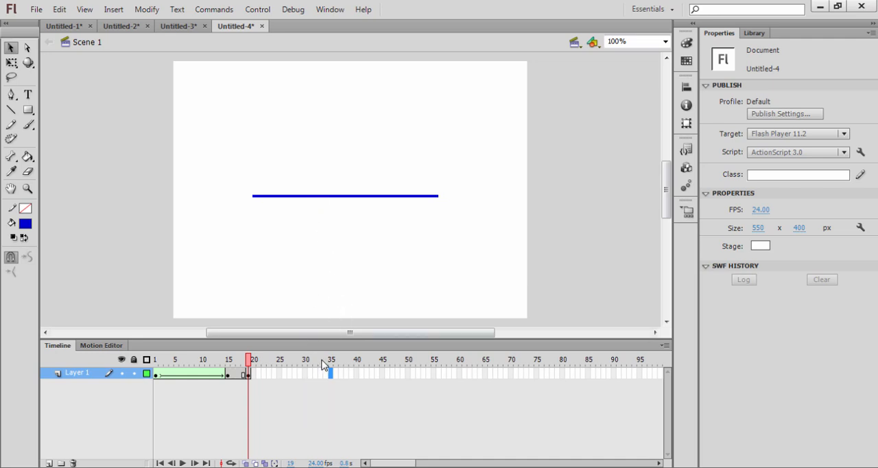
{"action": "key", "text": "F5"}
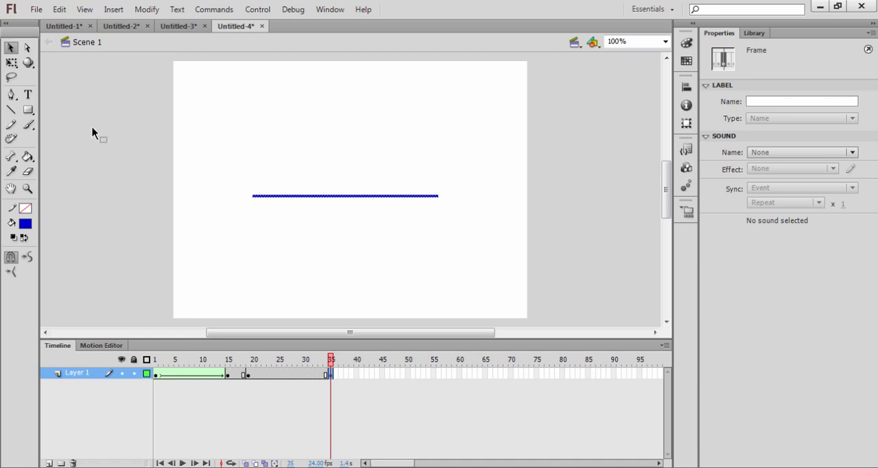
Delete the blue line from the keyframe at frame 35
{"action": "left_click", "coordinate": [27, 94]}
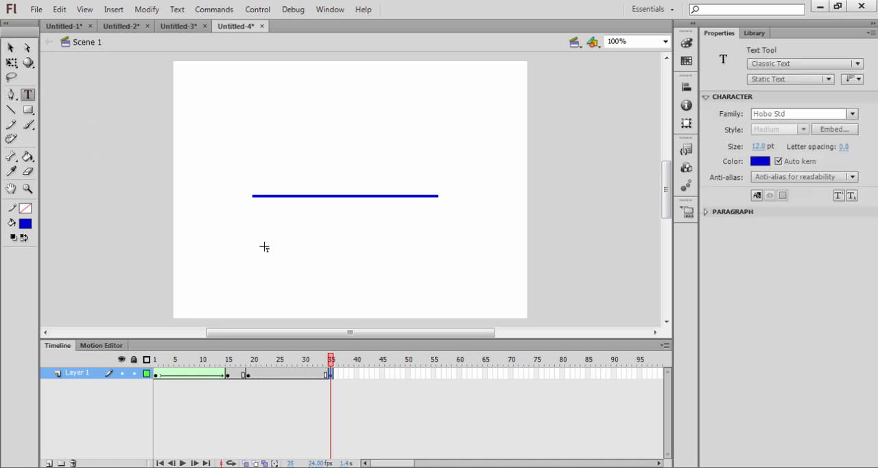
{"action": "left_click", "coordinate": [10, 48]}
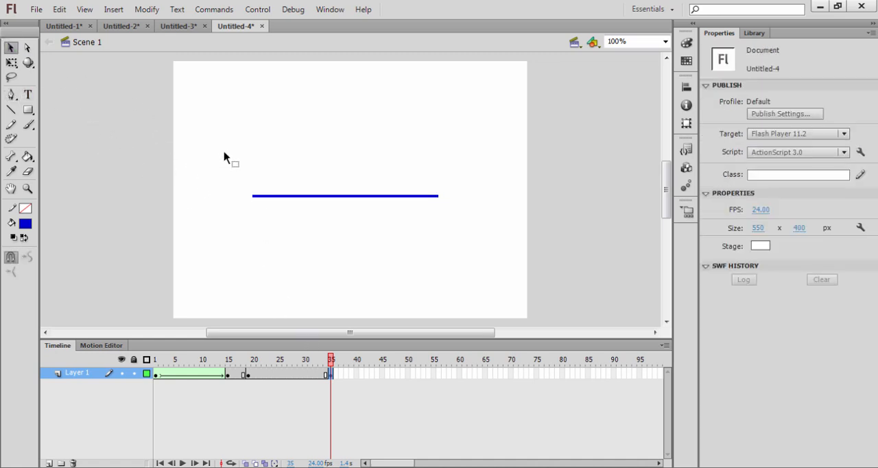
{"action": "left_click_drag", "start_coordinate": [223, 158], "coordinate": [466, 257]}
{"action": "key", "text": "Delete"}
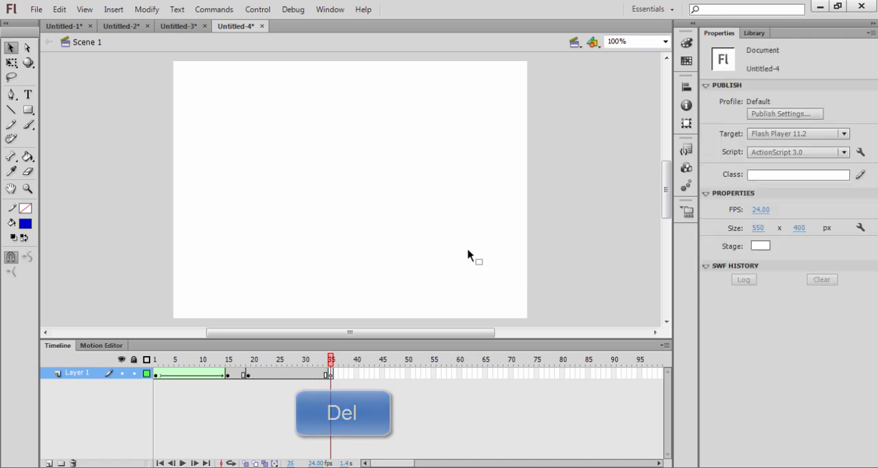
Add the static text YKC TETOVO near the middle of the stage in frame 35
{"action": "key", "text": "t"}
{"action": "left_click", "coordinate": [286, 191]}
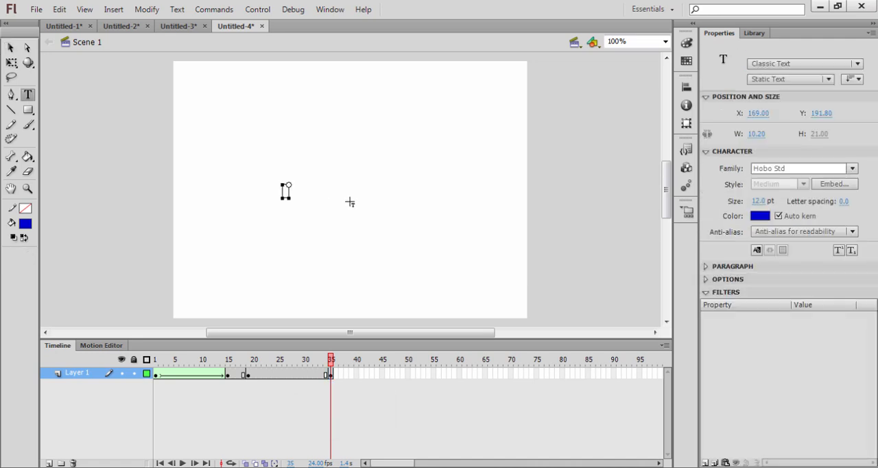
{"action": "type", "text": "YKC TETOVO"}
{"action": "left_click", "coordinate": [10, 48]}
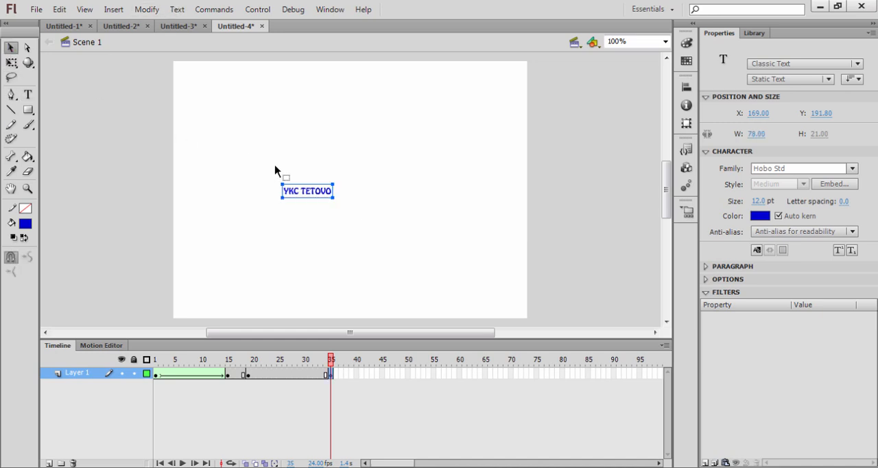
Enlarge the YKC TETOVO text to about 414 px wide and centre it where the WELCOME letters stand in the first frames
{"action": "left_click", "coordinate": [11, 63]}
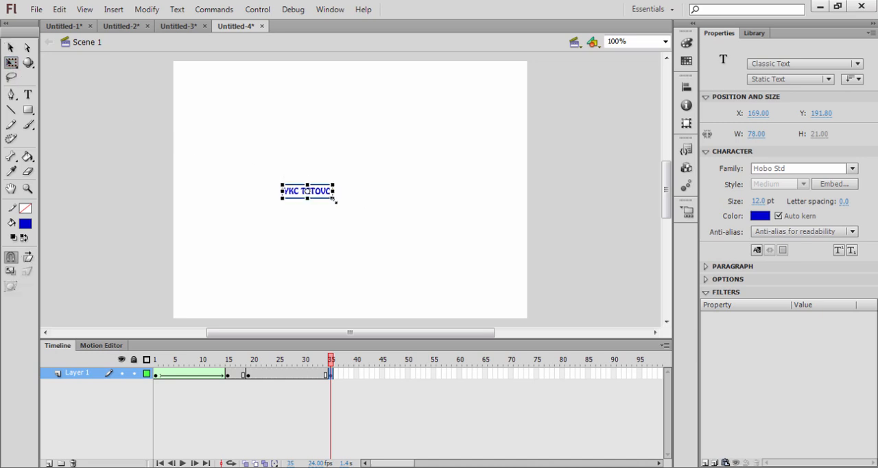
{"action": "left_click_drag", "start_coordinate": [333, 198], "coordinate": [451, 235]}
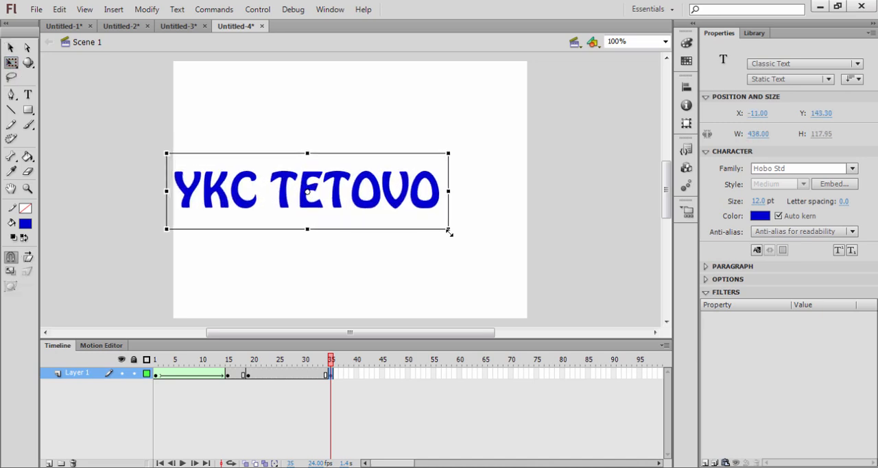
{"action": "left_click_drag", "start_coordinate": [391, 204], "coordinate": [482, 208]}
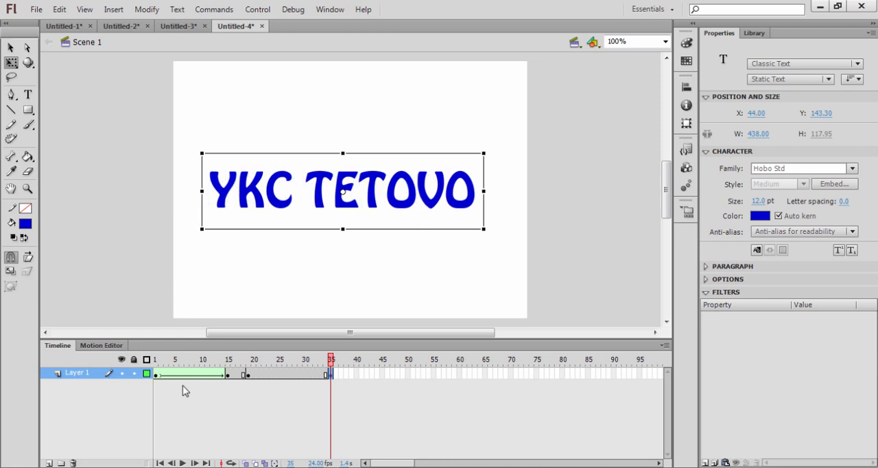
{"action": "left_click", "coordinate": [159, 376]}
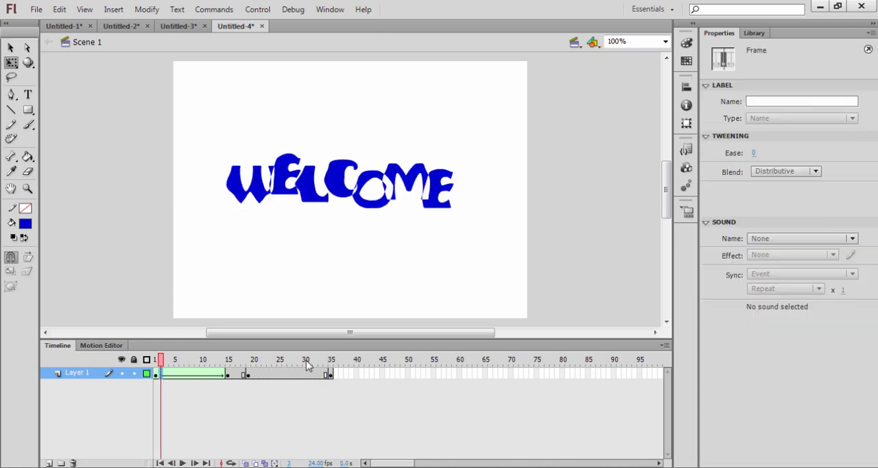
{"action": "left_click", "coordinate": [329, 376]}
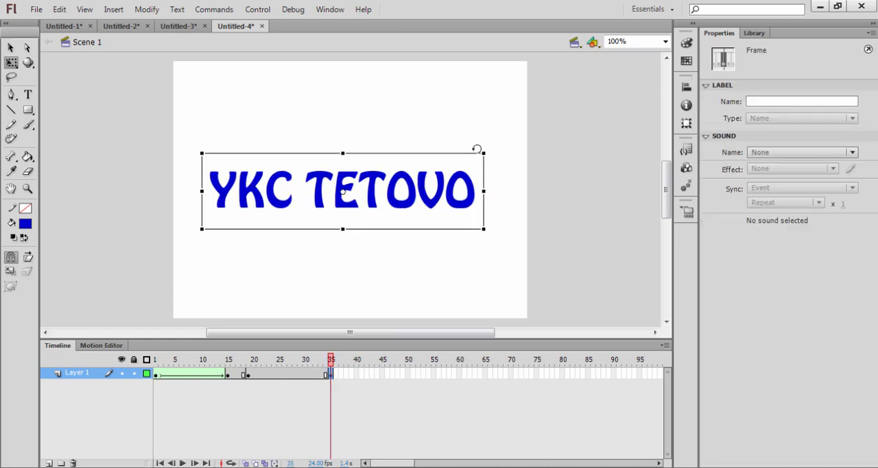
{"action": "left_click_drag", "start_coordinate": [484, 153], "coordinate": [476, 156]}
{"action": "left_click_drag", "start_coordinate": [416, 207], "coordinate": [423, 209]}
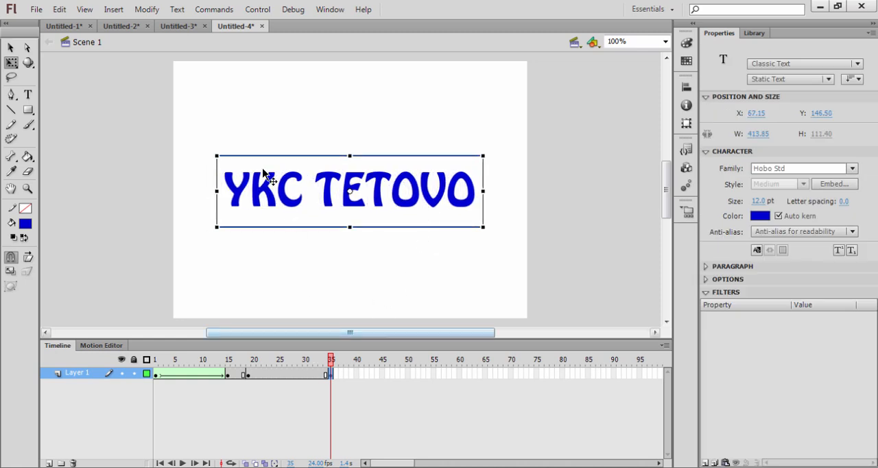
Break the YKC TETOVO text apart twice, into separate letters and into editable shapes, and deselect it
{"action": "left_click", "coordinate": [146, 9]}
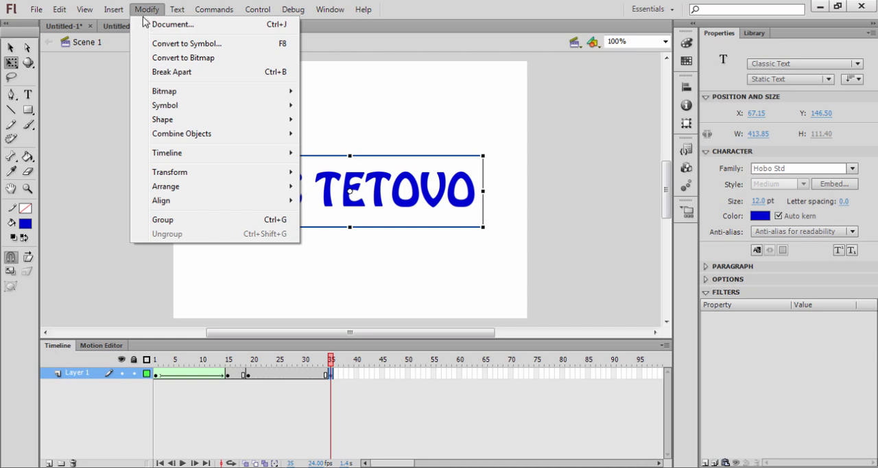
{"action": "left_click", "coordinate": [167, 72]}
{"action": "left_click", "coordinate": [146, 9]}
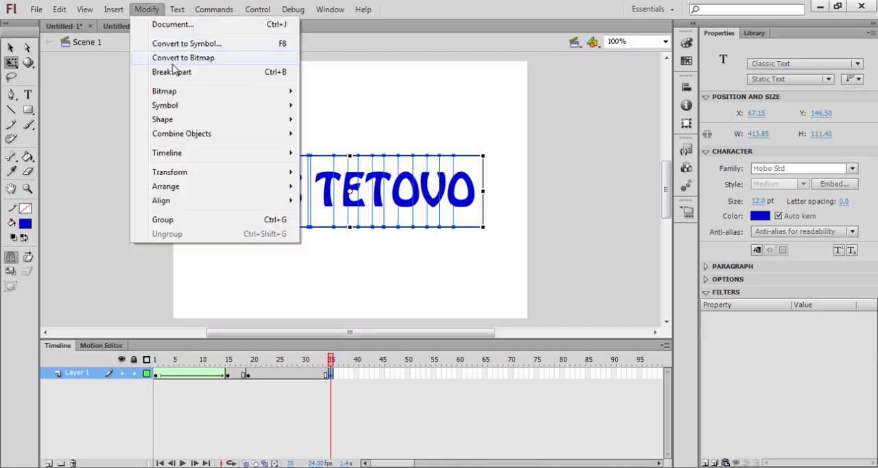
{"action": "left_click", "coordinate": [175, 72]}
{"action": "left_click", "coordinate": [254, 137]}
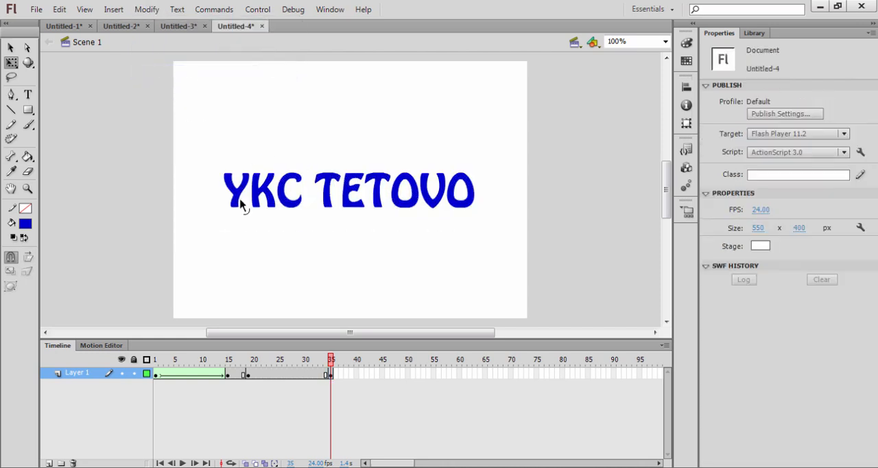
Nudge the Y shape a few pixels outward and down, and raise the K a few pixels
{"action": "left_click", "coordinate": [238, 198]}
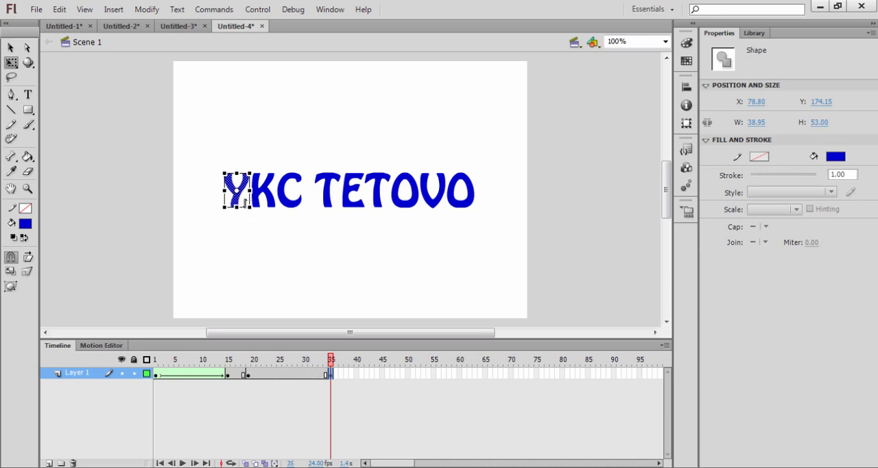
{"action": "key", "text": "Left"}
{"action": "key", "text": "Left"}
{"action": "key", "text": "Left"}
{"action": "key", "text": "Down"}
{"action": "key", "text": "Down"}
{"action": "key", "text": "Down"}
{"action": "left_click", "coordinate": [260, 192]}
{"action": "key", "text": "Up"}
{"action": "key", "text": "Up"}
{"action": "key", "text": "Up"}
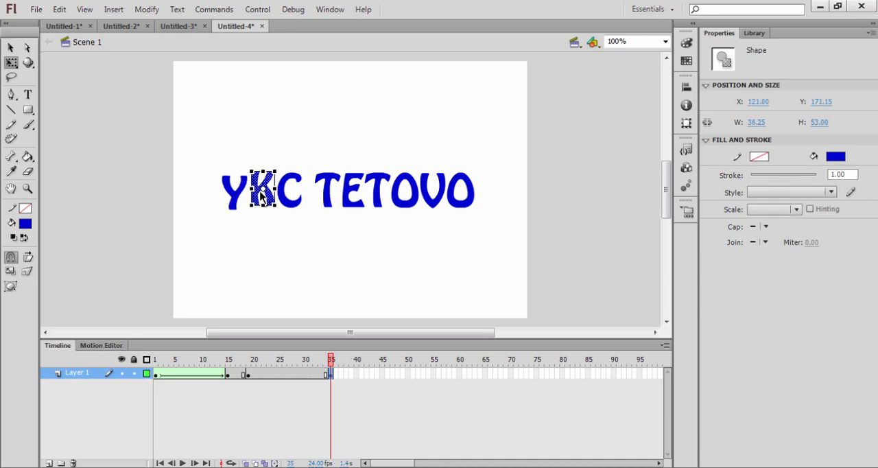
{"action": "key", "text": "Up"}
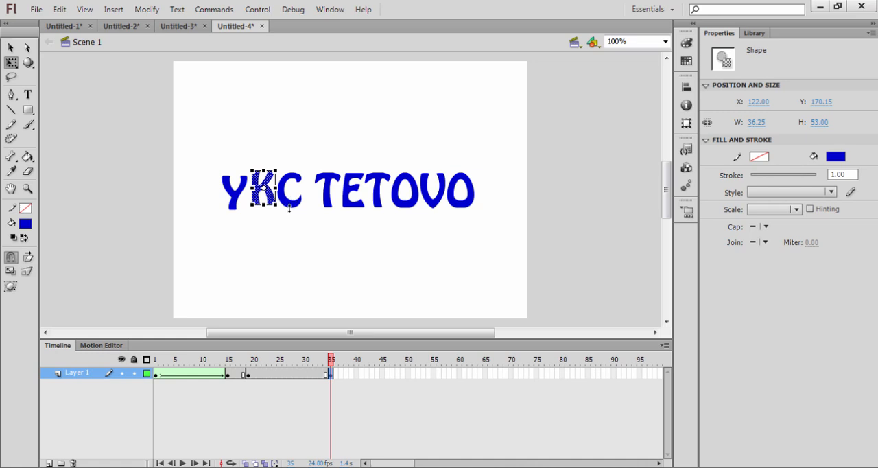
Stagger the next letters slightly by lowering the C, raising the first T, lowering the E and raising the second T
{"action": "left_click", "coordinate": [291, 201]}
{"action": "left_click", "coordinate": [332, 195]}
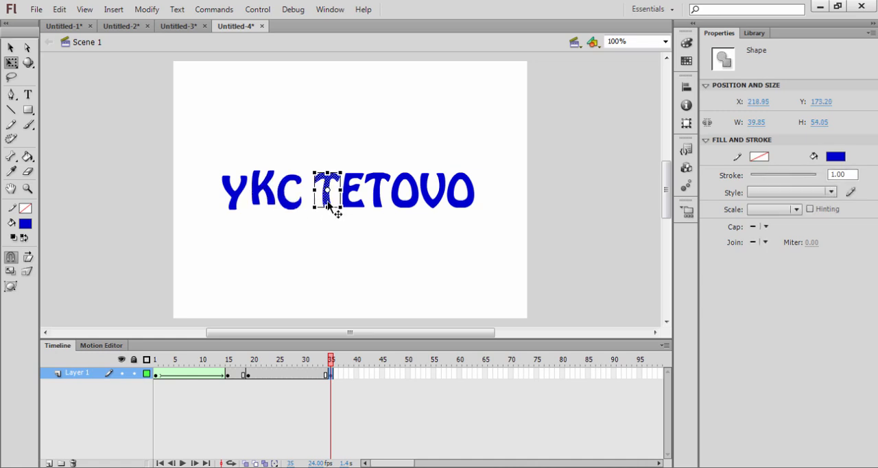
{"action": "key", "text": "Up"}
{"action": "key", "text": "Up"}
{"action": "key", "text": "Up"}
{"action": "left_click", "coordinate": [357, 203]}
{"action": "key", "text": "Down"}
{"action": "key", "text": "Down"}
{"action": "key", "text": "Down"}
{"action": "key", "text": "Down"}
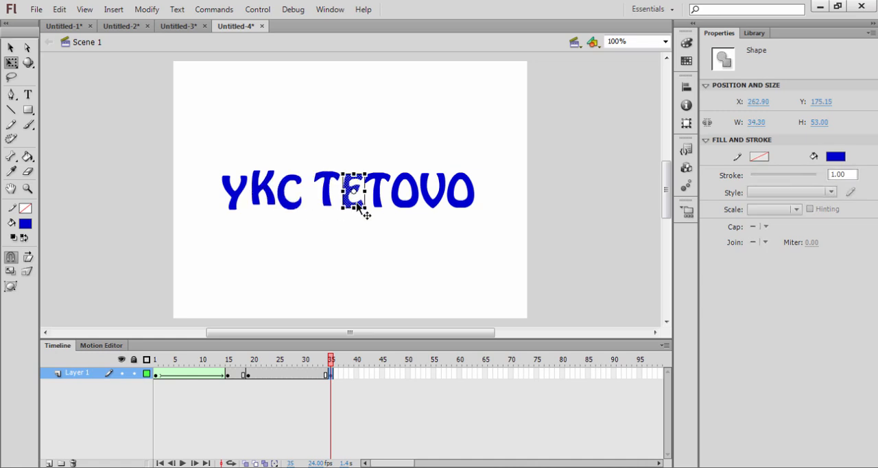
{"action": "left_click", "coordinate": [380, 203]}
{"action": "key", "text": "Up"}
{"action": "key", "text": "Up"}
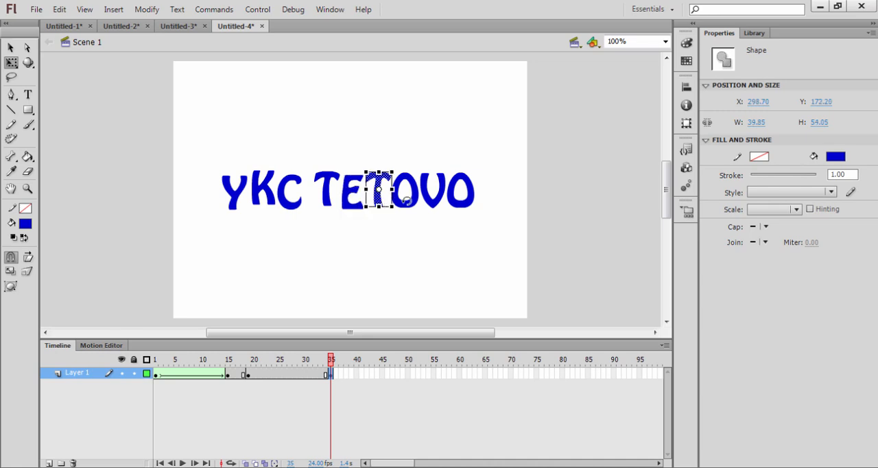
Stagger the last three letters by lowering the first O, raising the V and lowering the final O a few pixels
{"action": "left_click", "coordinate": [408, 205]}
{"action": "key", "text": "Down"}
{"action": "key", "text": "Down"}
{"action": "key", "text": "Down"}
{"action": "left_click", "coordinate": [442, 205]}
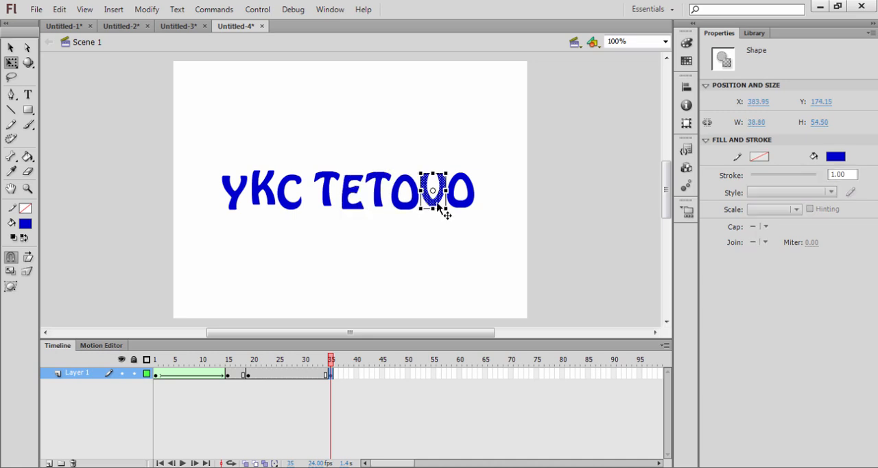
{"action": "key", "text": "Up"}
{"action": "key", "text": "Up"}
{"action": "key", "text": "Up"}
{"action": "left_click", "coordinate": [465, 204]}
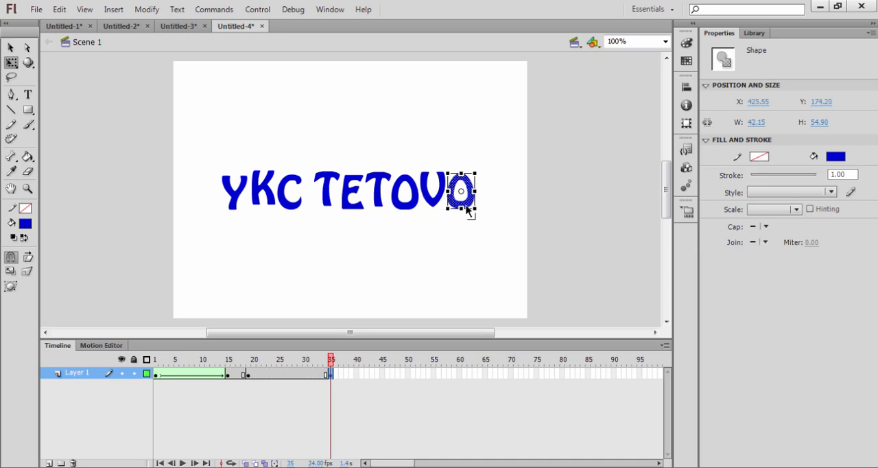
Create a shape tween between frames 19 and 35, then play the animation and preview it as a test movie
{"action": "left_click", "coordinate": [298, 374]}
{"action": "right_click", "coordinate": [274, 375]}
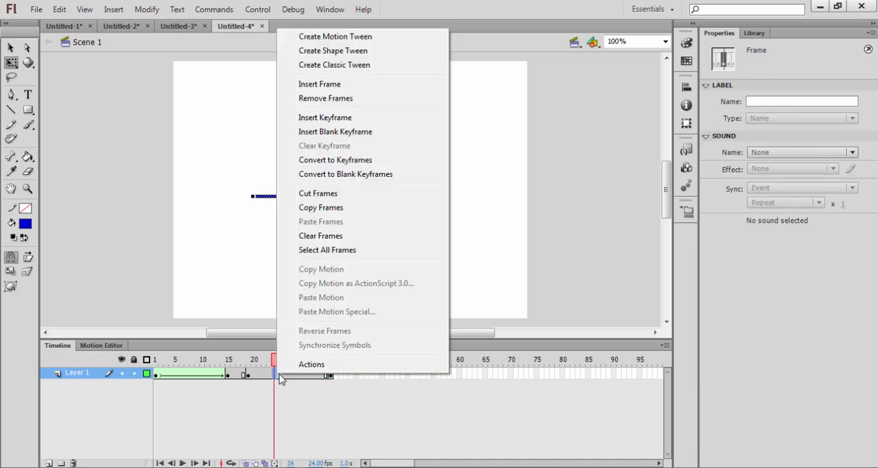
{"action": "left_click", "coordinate": [339, 51]}
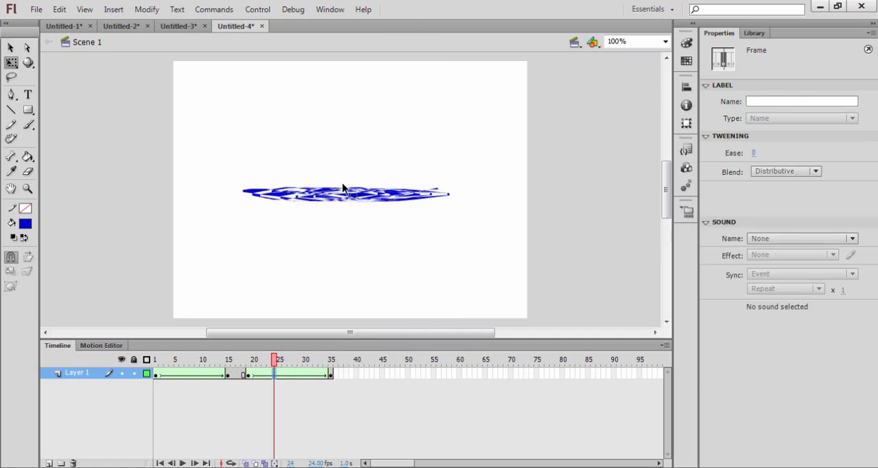
{"action": "key", "text": "Return"}
{"action": "key", "text": "ctrl+Return"}
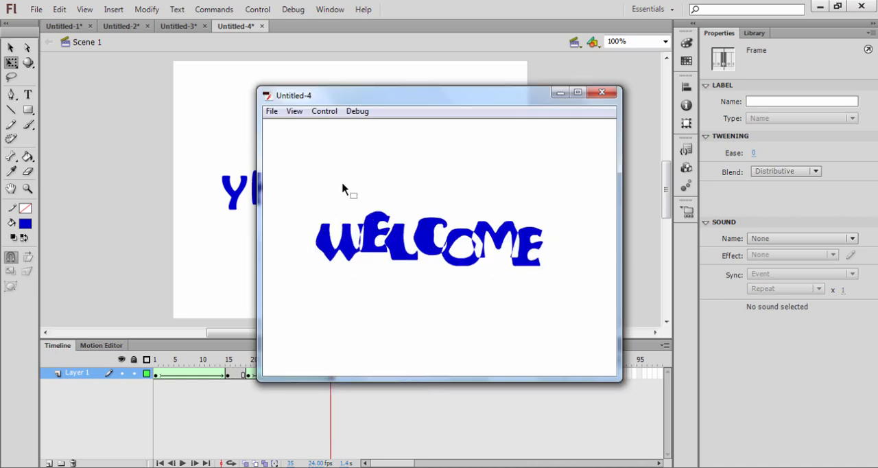
{"action": "left_click", "coordinate": [605, 93]}
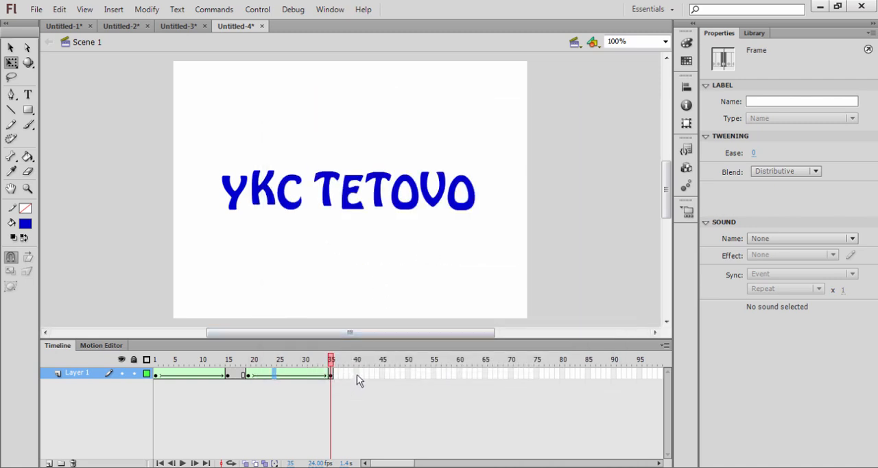
Insert a keyframe at frame 40 to hold the YKC TETOVO letters, and scrub through the held frames
{"action": "mouse_move", "coordinate": [330, 362]}
{"action": "left_mouse_down"}
{"action": "mouse_move", "coordinate": [257, 364]}
{"action": "mouse_move", "coordinate": [341, 364]}
{"action": "left_mouse_up"}
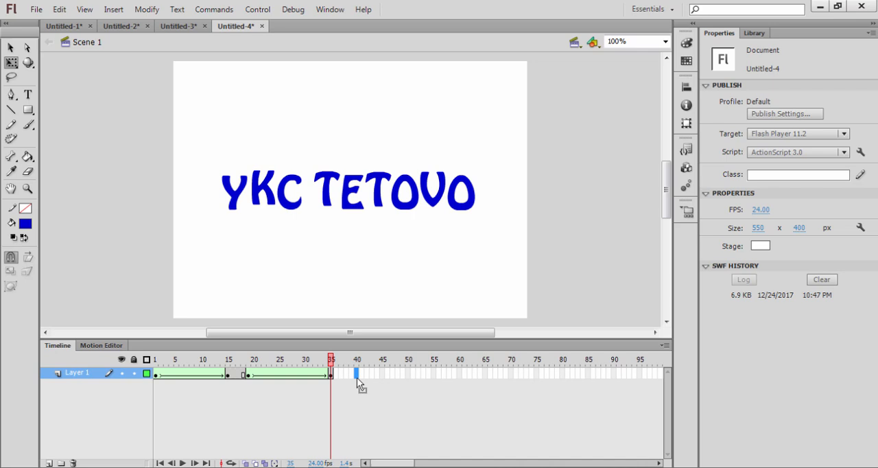
{"action": "right_click", "coordinate": [357, 377]}
{"action": "left_click", "coordinate": [430, 121]}
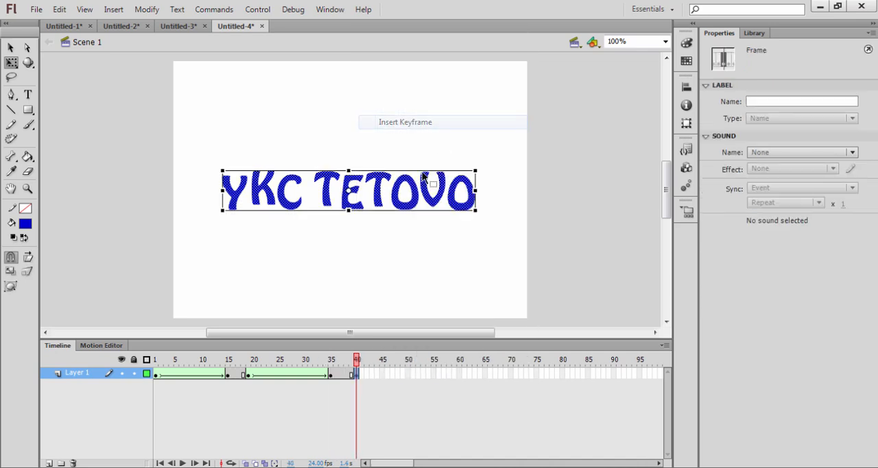
{"action": "left_click_drag", "start_coordinate": [356, 361], "coordinate": [337, 365]}
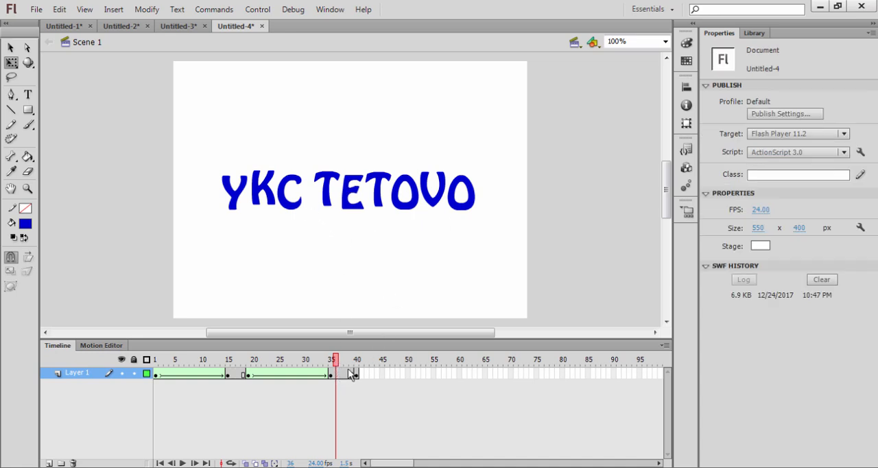
{"action": "left_click_drag", "start_coordinate": [334, 365], "coordinate": [368, 362]}
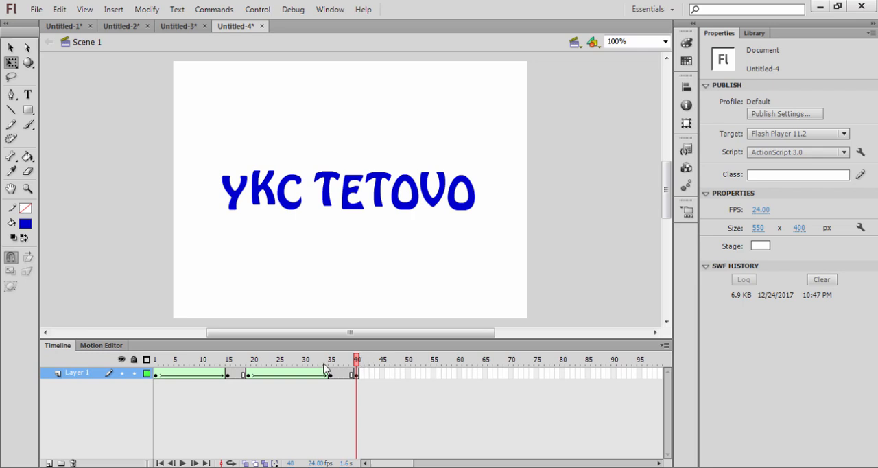
Shift the whole Layer 1 frame sequence five frames later so it begins at frame 6, and select frame 1
{"action": "left_click_drag", "start_coordinate": [156, 377], "coordinate": [357, 378]}
{"action": "left_click_drag", "start_coordinate": [300, 374], "coordinate": [329, 376]}
{"action": "left_click", "coordinate": [155, 374]}
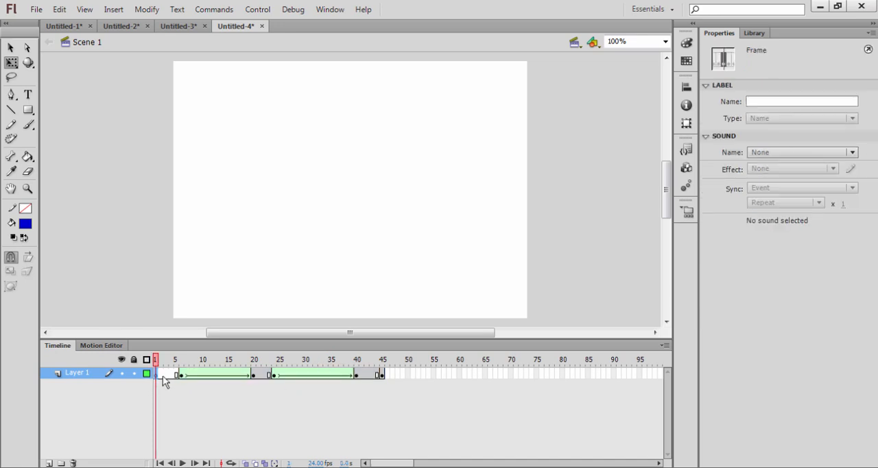
Copy the WELCOME keyframe at frame 6 and paste it into frame 1 of Layer 1
{"action": "left_click", "coordinate": [180, 375]}
{"action": "right_click", "coordinate": [180, 375]}
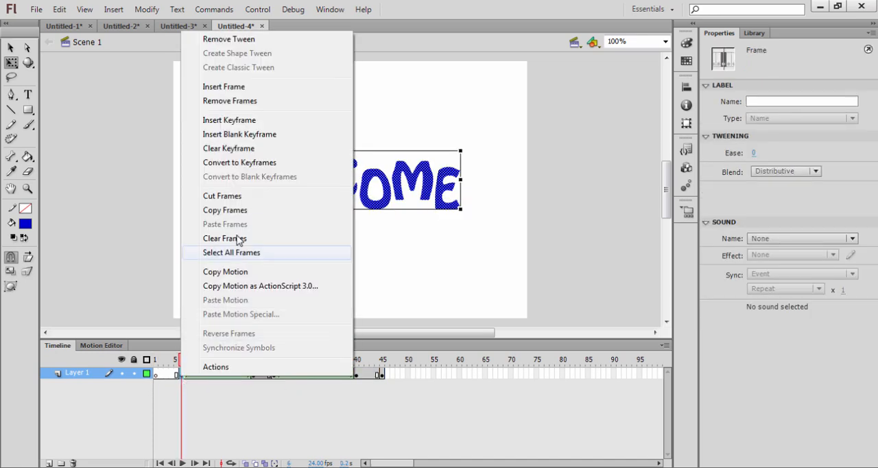
{"action": "left_click", "coordinate": [240, 211]}
{"action": "left_click", "coordinate": [157, 375]}
{"action": "right_click", "coordinate": [156, 374]}
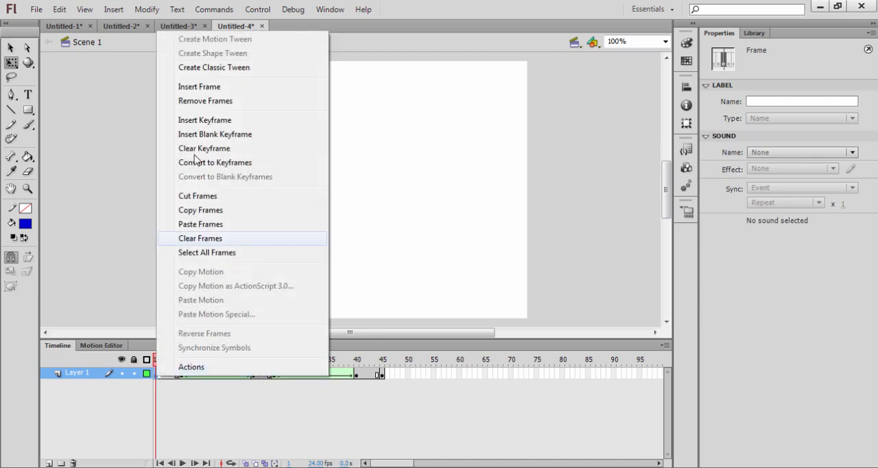
{"action": "left_click", "coordinate": [192, 224]}
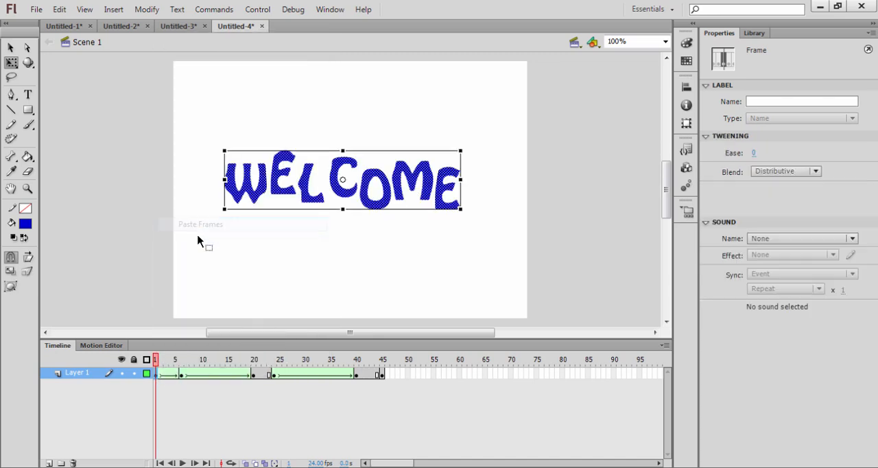
Scrub through the animation from frame 1 to frame 45, preview it as a test movie and close the preview
{"action": "left_click_drag", "start_coordinate": [155, 362], "coordinate": [389, 346]}
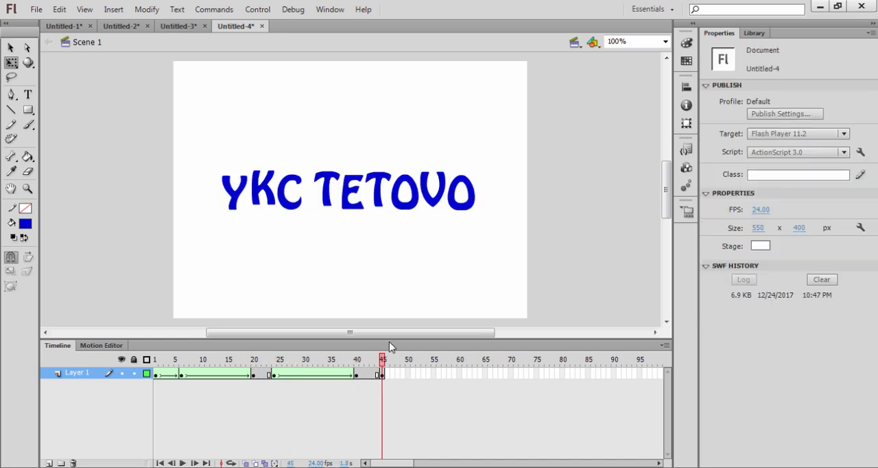
{"action": "key", "text": "ctrl+Return"}
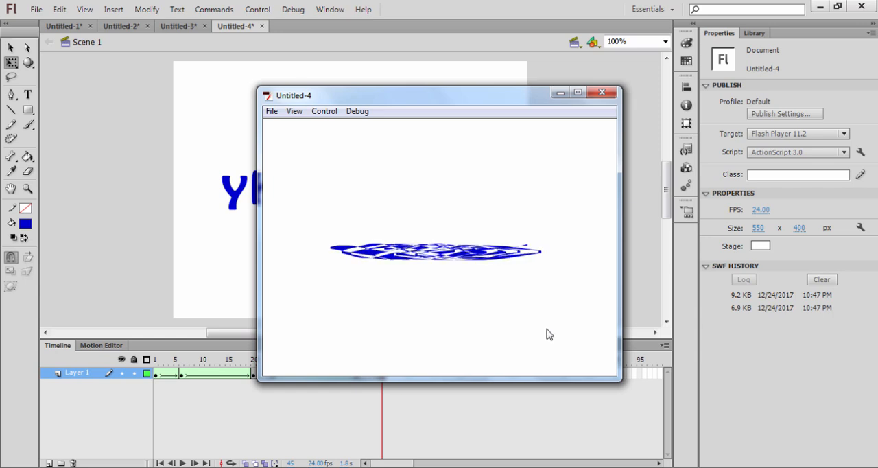
{"action": "left_click", "coordinate": [606, 94]}
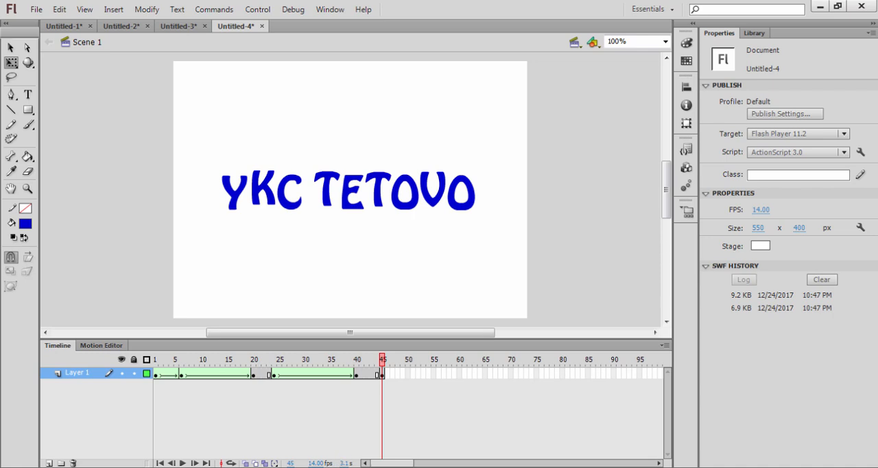
Set the document's frame rate to 10 fps, preview the slower animation as a test movie and close the preview
{"action": "left_click", "coordinate": [315, 463]}
{"action": "type", "text": "10"}
{"action": "key", "text": "Return"}
{"action": "key", "text": "ctrl+Return"}
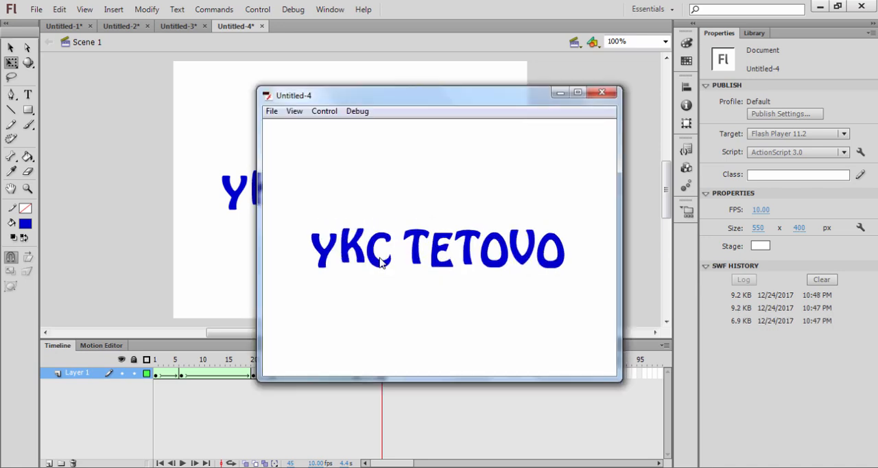
{"action": "left_click", "coordinate": [614, 94]}
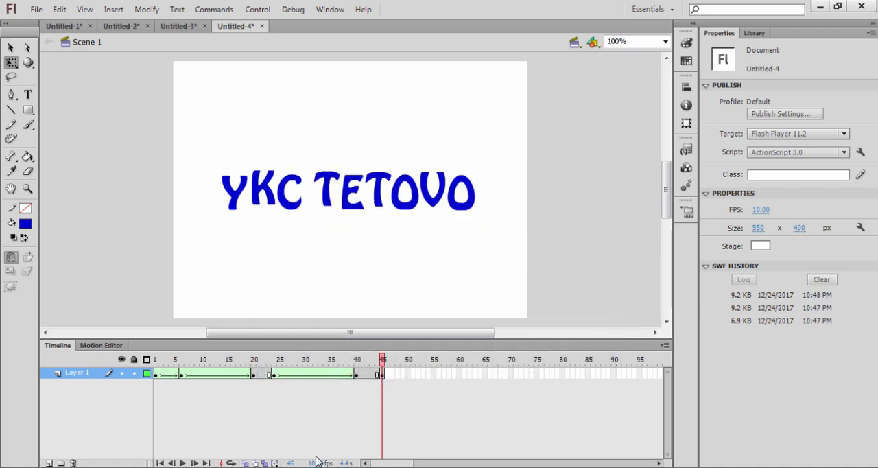
Set the document's frame rate to 15 fps and preview the animation as a test movie
{"action": "left_click", "coordinate": [315, 463]}
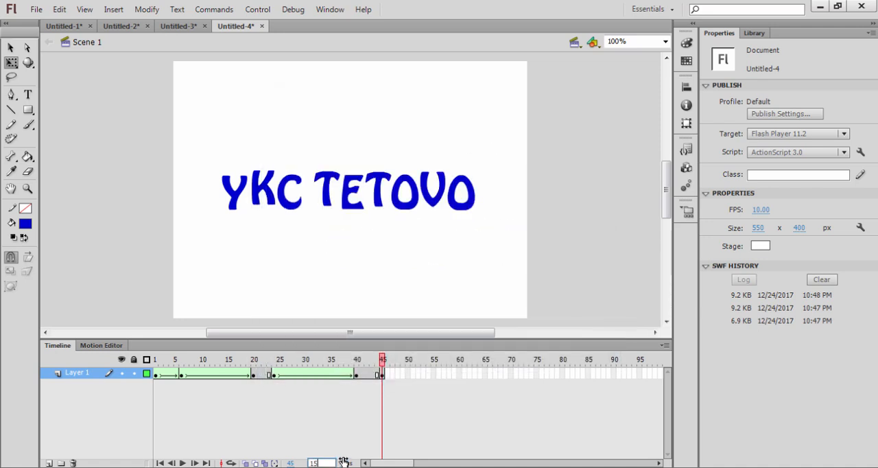
{"action": "key", "text": "Return"}
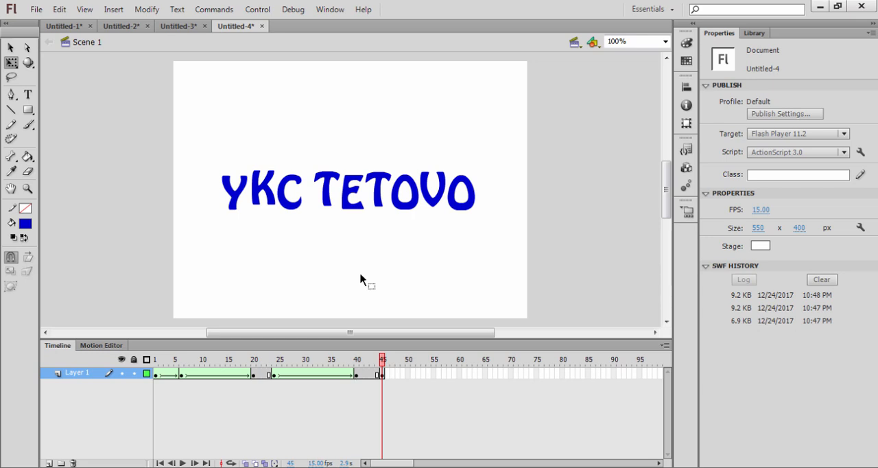
{"action": "key", "text": "ctrl+Return"}
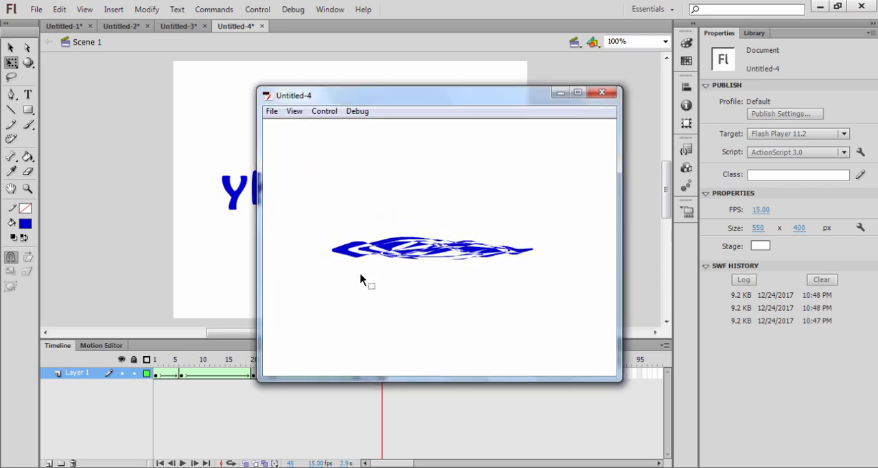